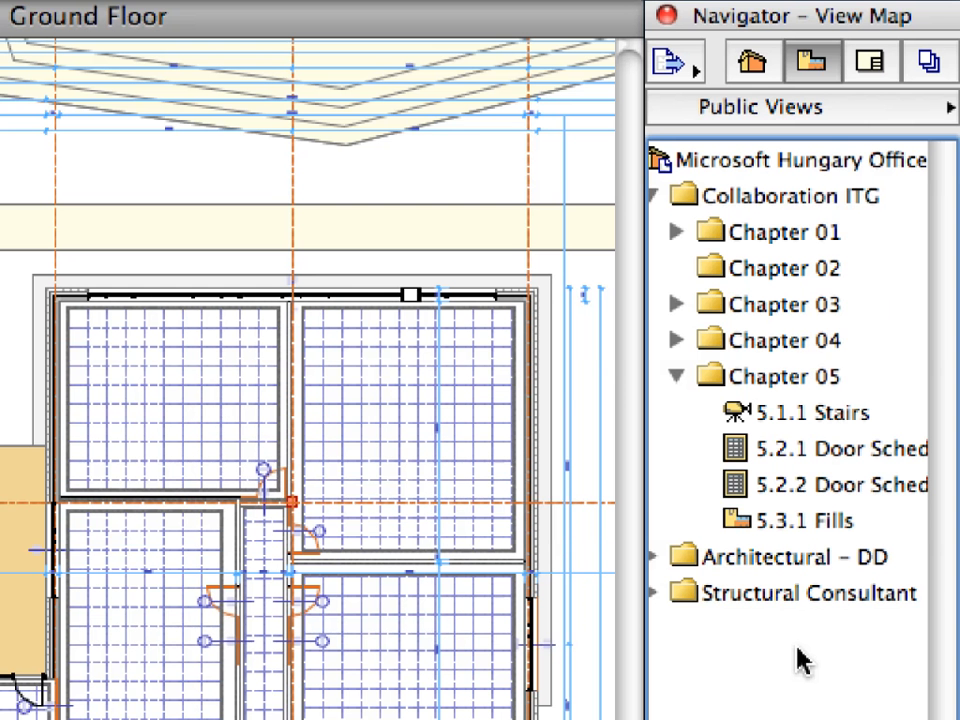
# - Enter the log comment "Annotation done!" for the door schedule
pyautogui.click(812, 462)
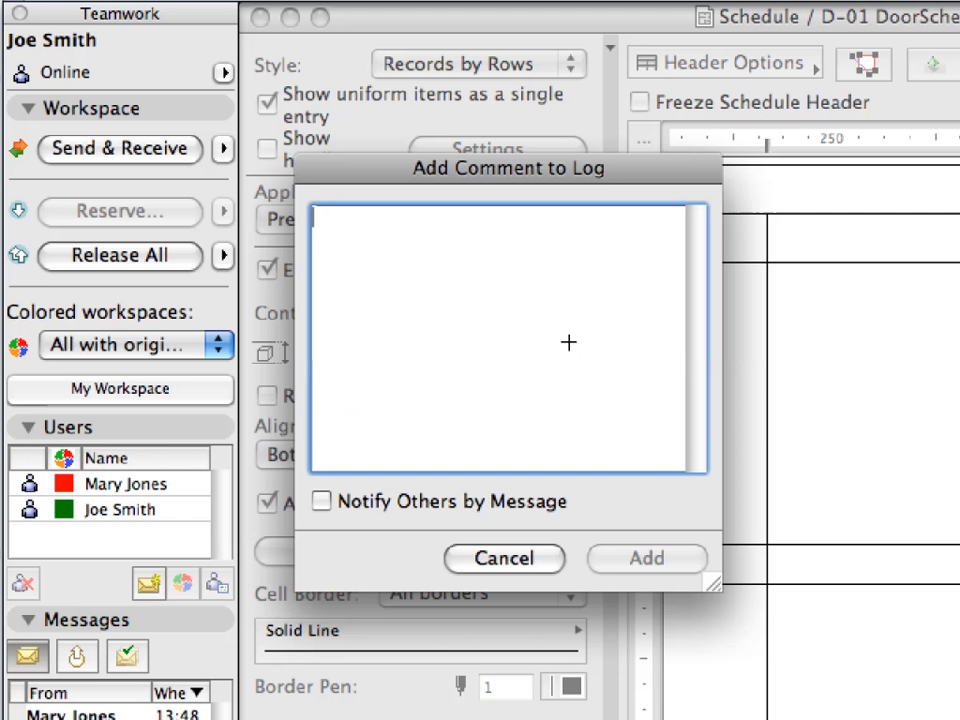
pyautogui.write('Annotat')
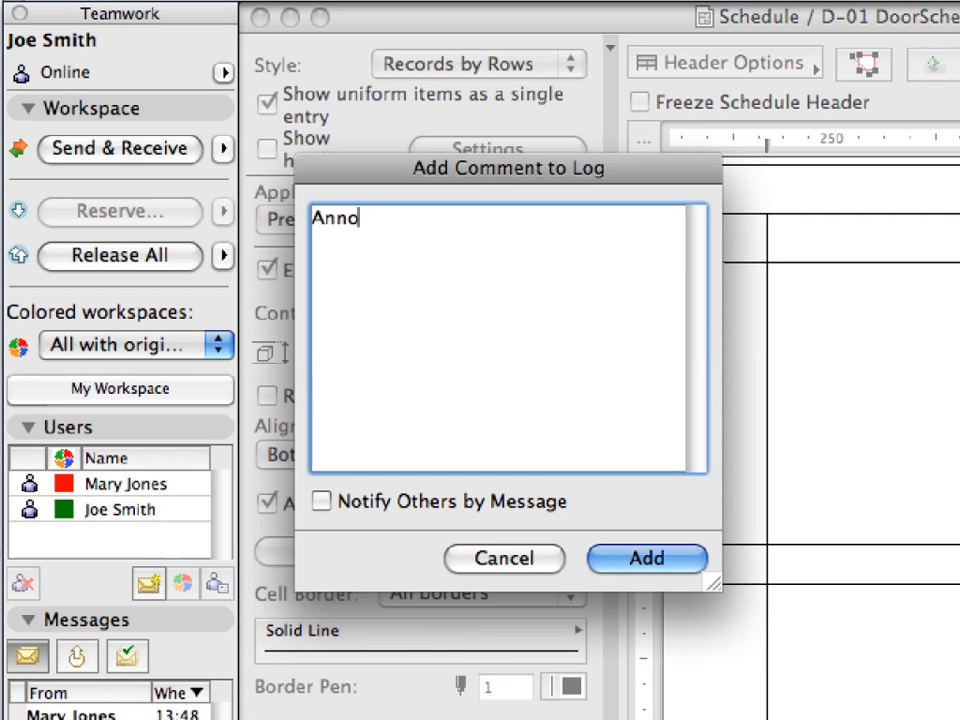
pyautogui.write('ion done!')
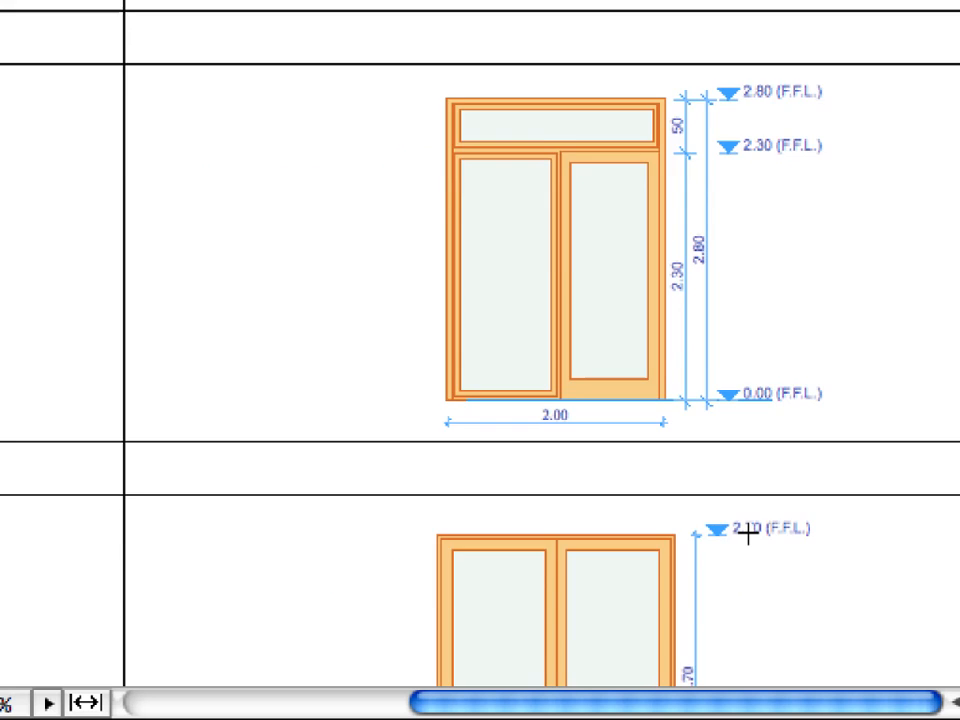
pyautogui.scroll(-5, 748, 531)
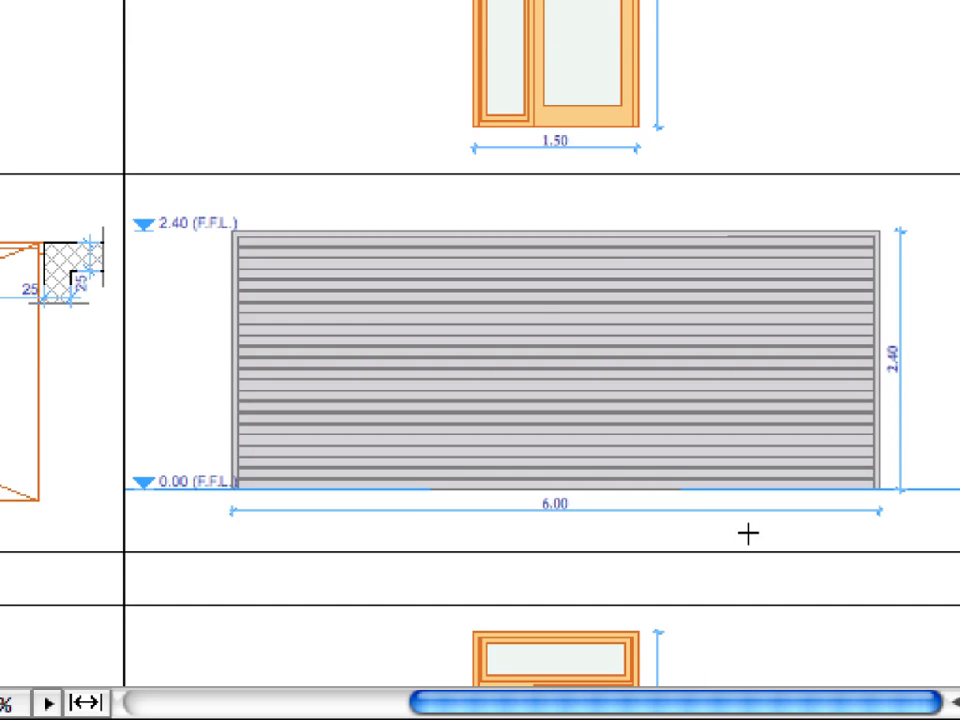
pyautogui.scroll(-5, 748, 533)
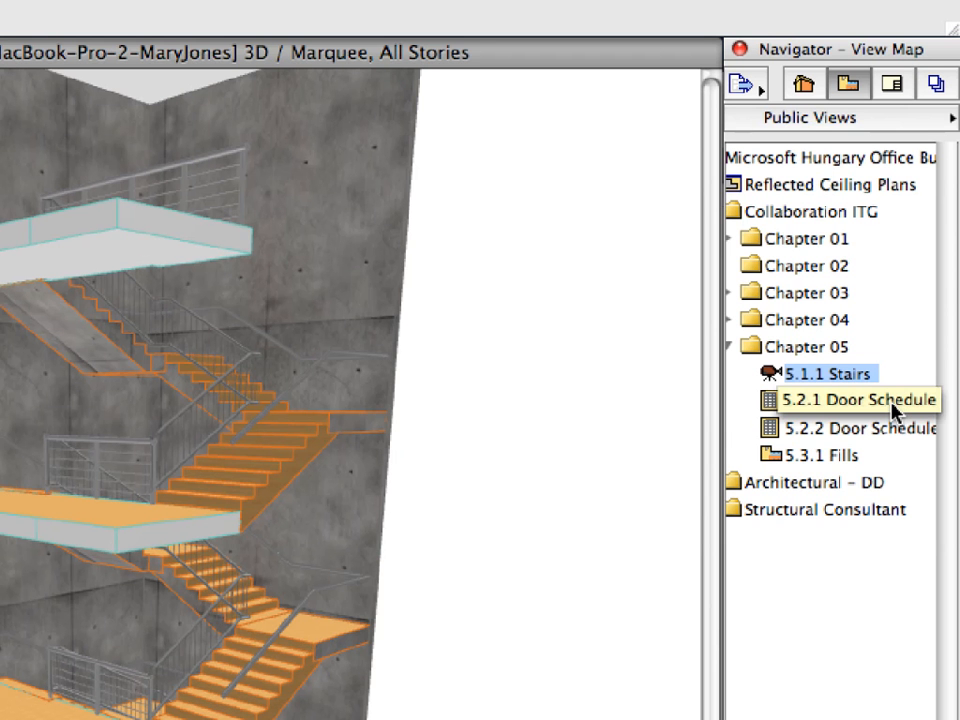
# - Open the 5.2.1 Door Schedule view and reserve its schedule scheme for editing
pyautogui.click(891, 404)
pyautogui.doubleClick(887, 401)
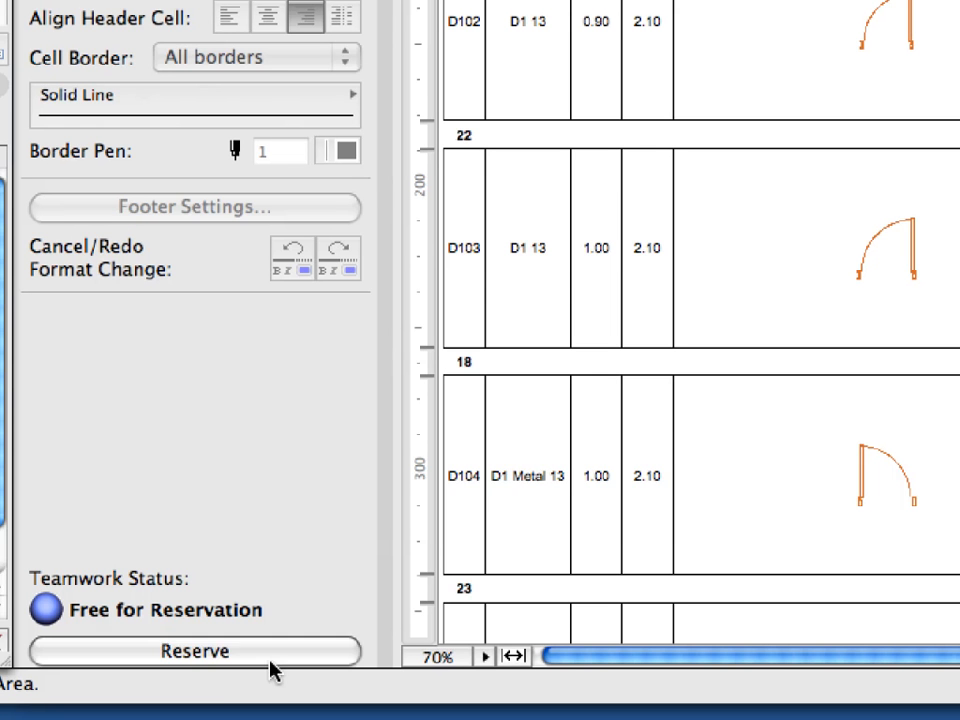
pyautogui.click(278, 660)
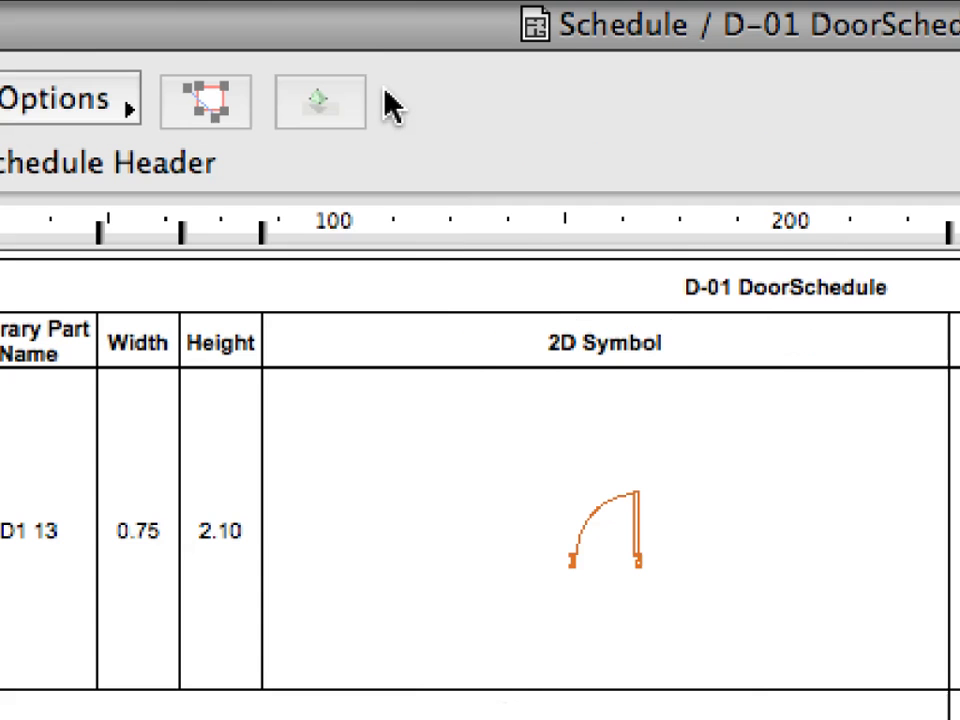
# - Open the 3D Front View of door D101 in the schedule for annotation
pyautogui.click(385, 86)
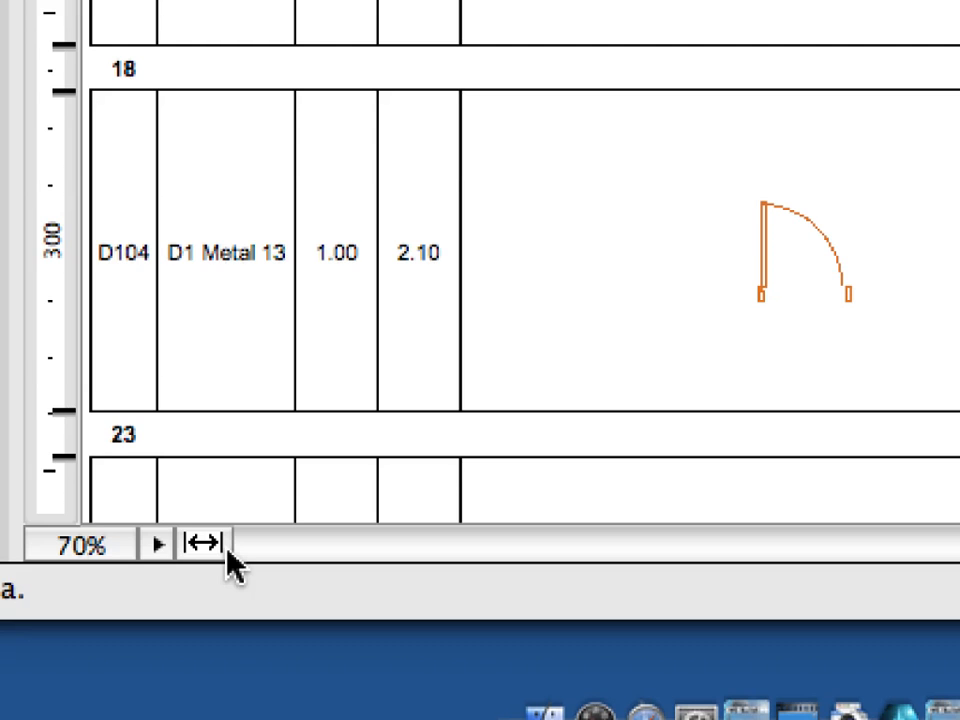
pyautogui.click(224, 549)
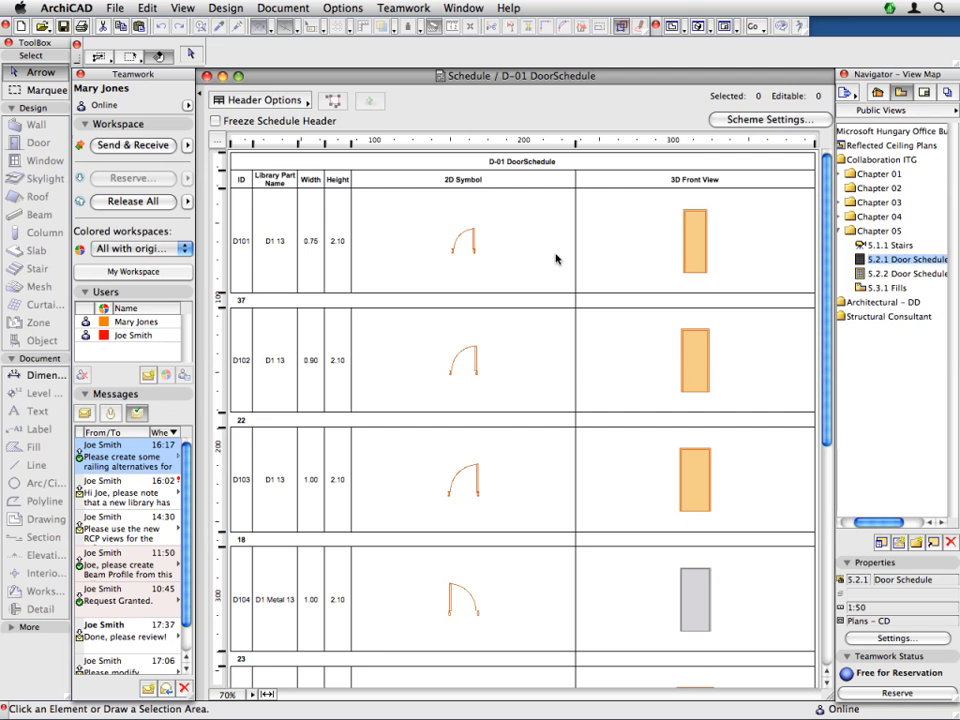
pyautogui.click(665, 199)
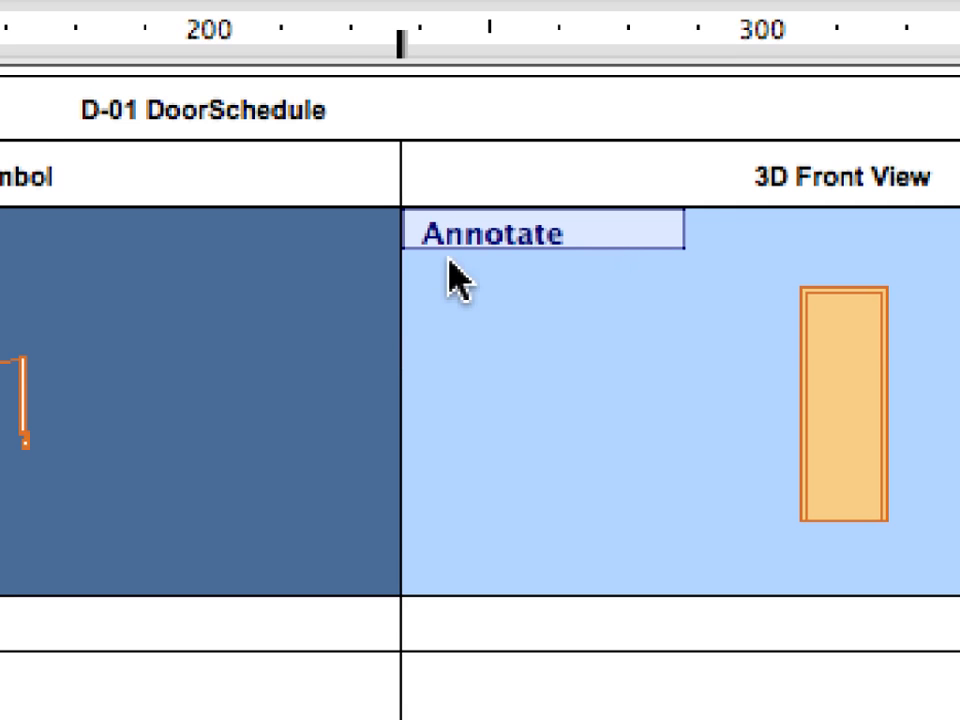
pyautogui.click(608, 244)
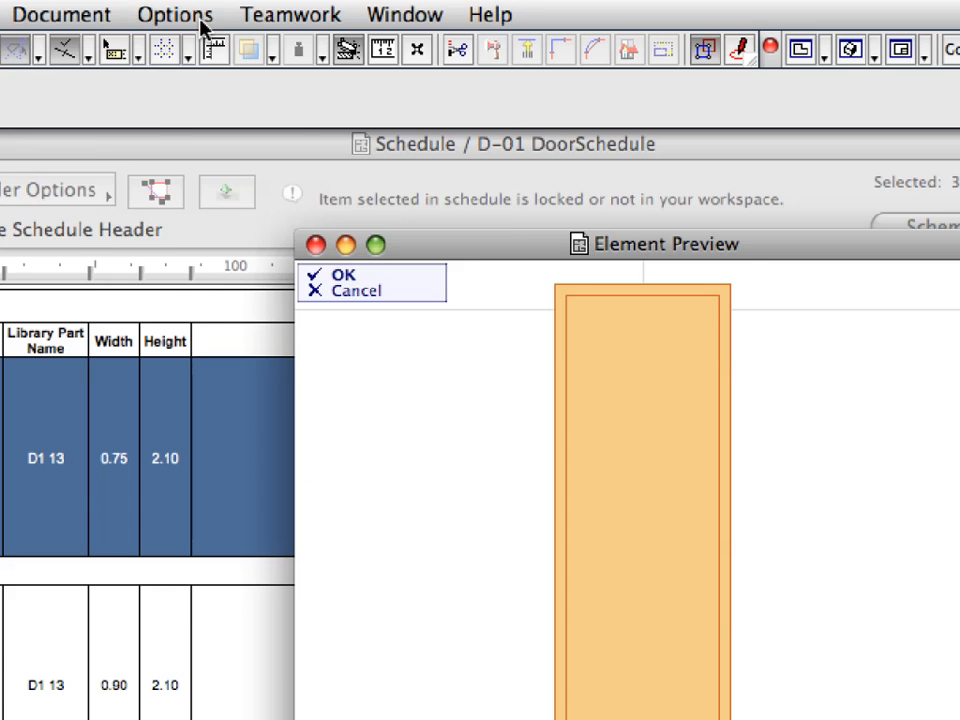
# - Open the Levels & Project North project preferences and reserve them for editing
pyautogui.click(356, 12)
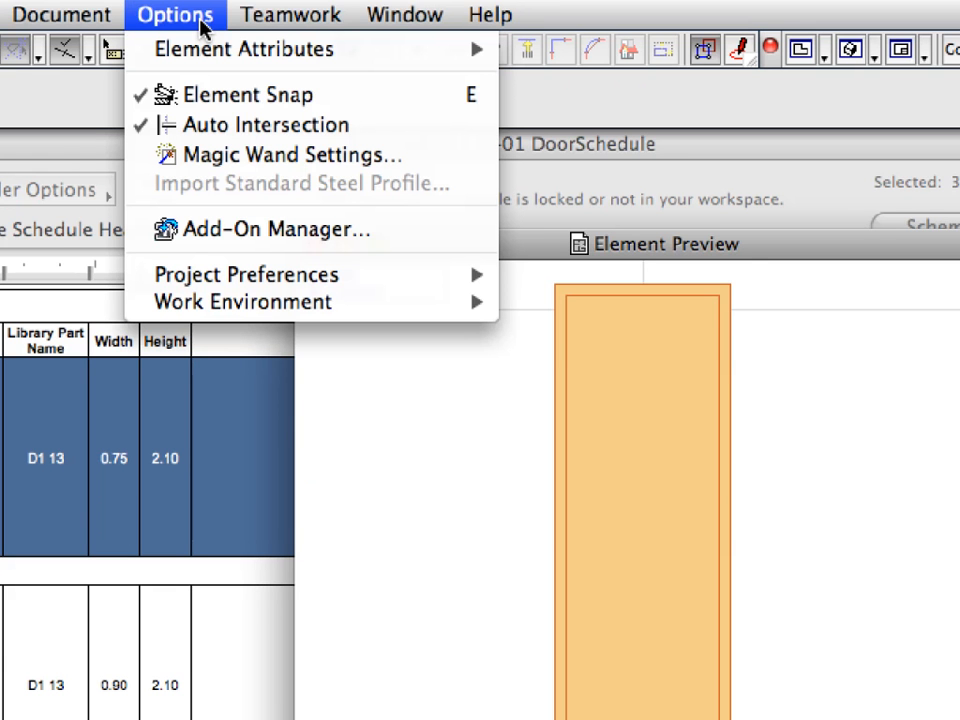
pyautogui.moveTo(401, 279)
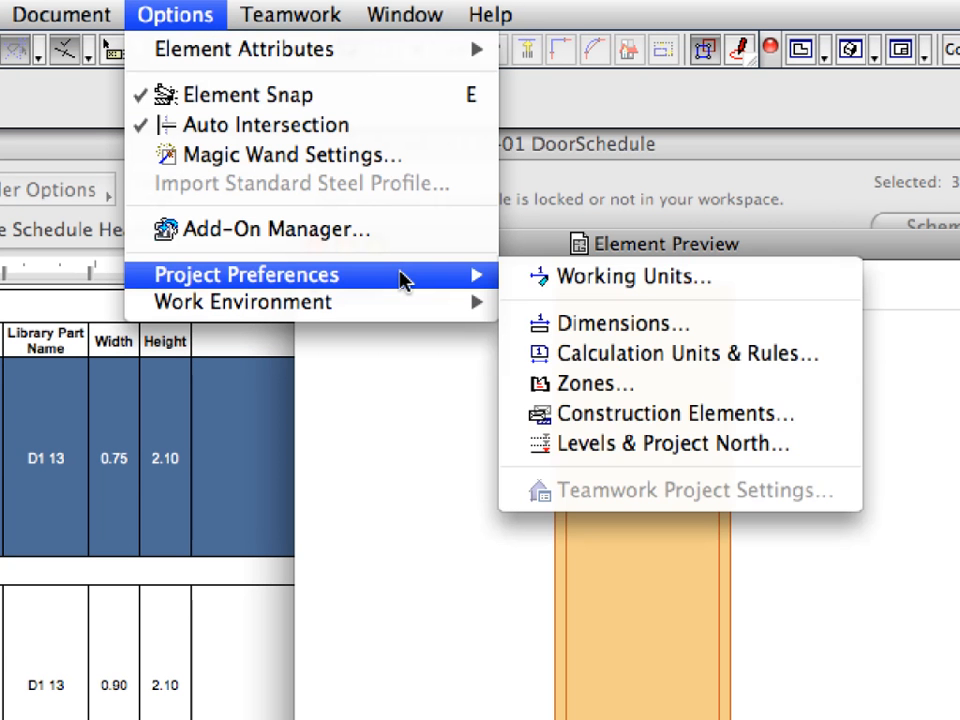
pyautogui.click(818, 452)
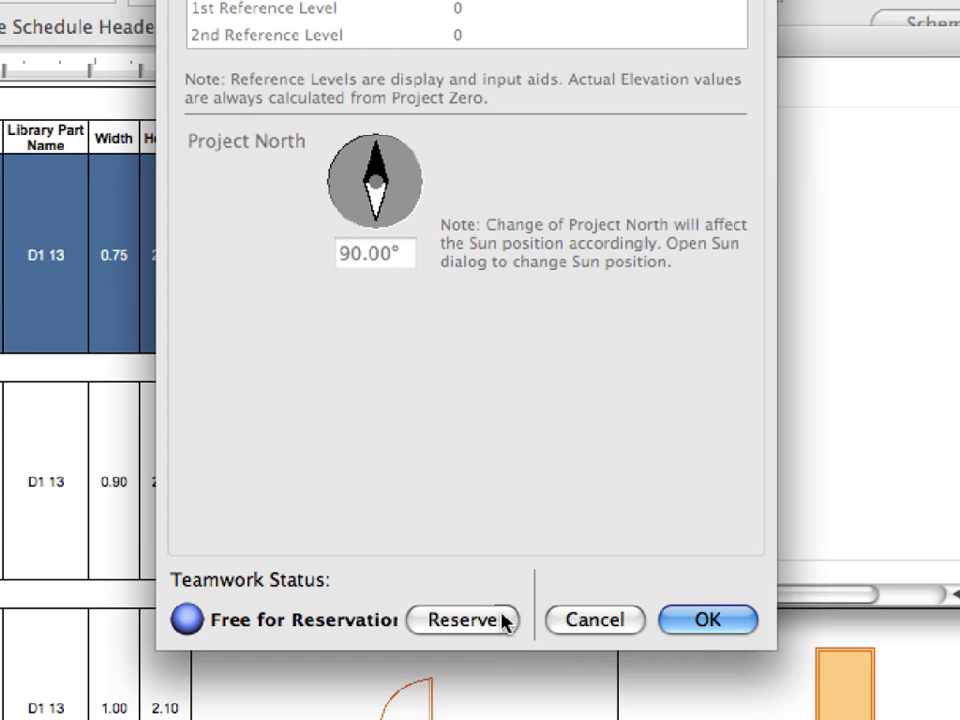
pyautogui.click(505, 621)
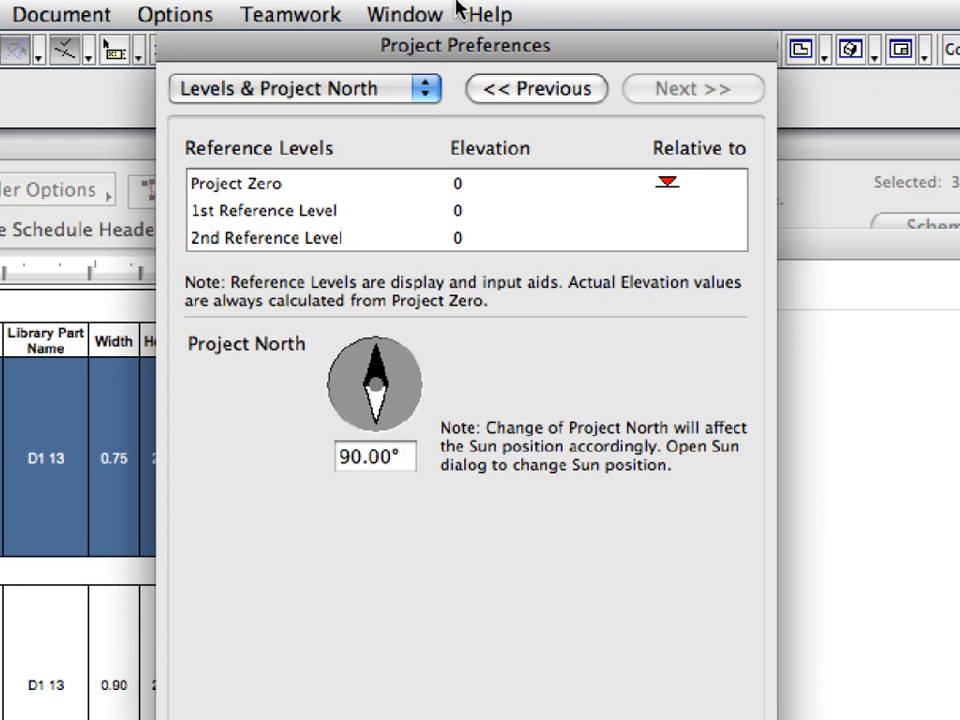
# - Rename the 2nd Reference Level as F.F.L., release the project preferences and accept the changes
pyautogui.click(339, 240)
pyautogui.click(358, 240)
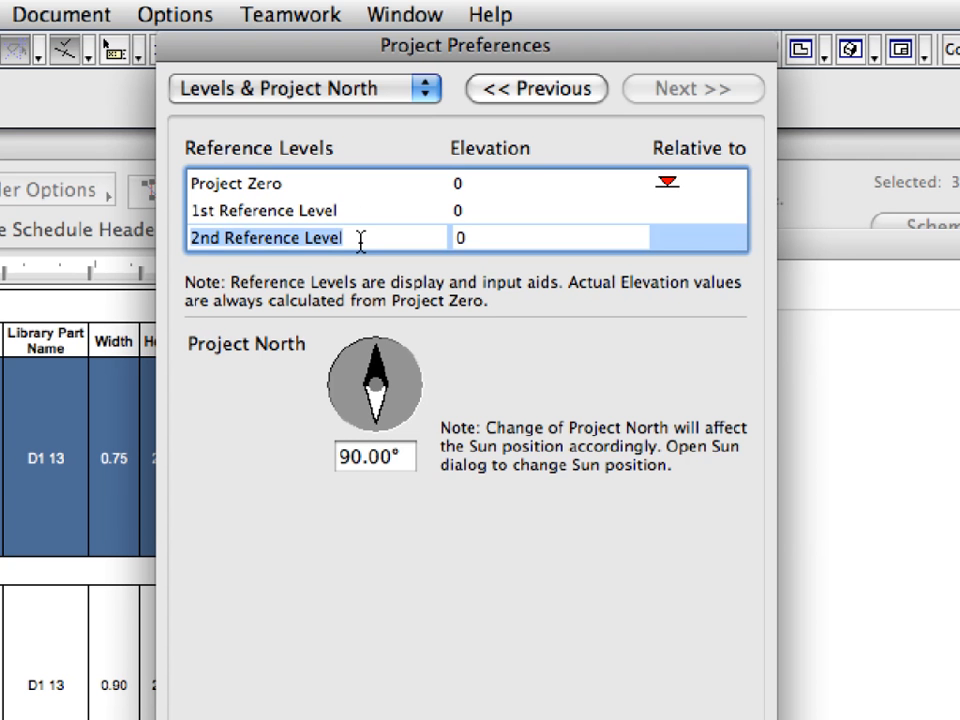
pyautogui.press('BackSpace')
pyautogui.write('F')
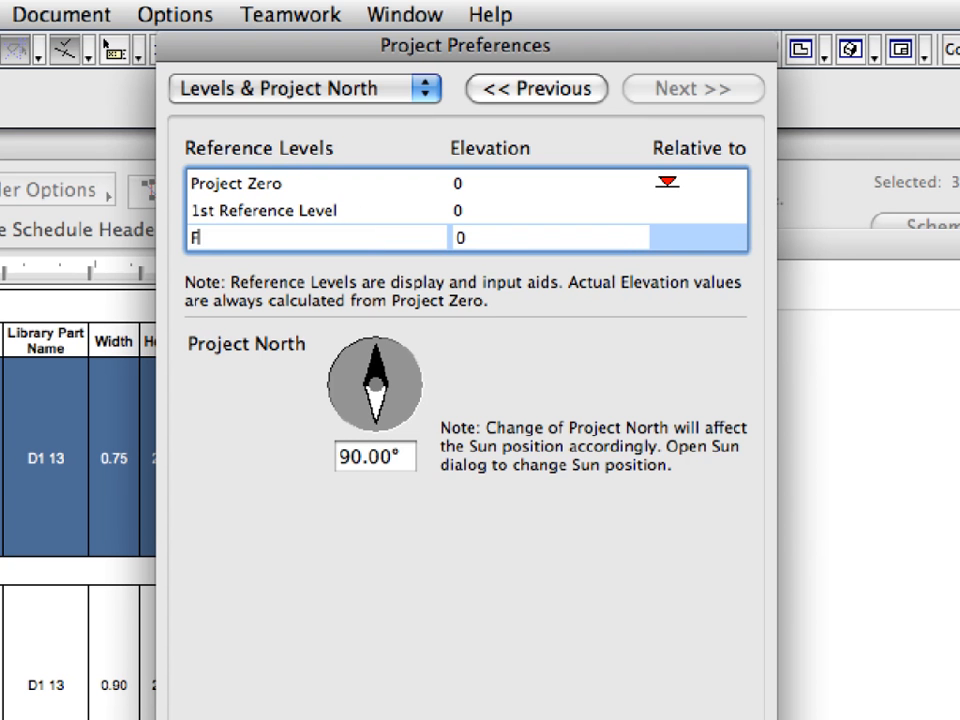
pyautogui.write('.F.L.')
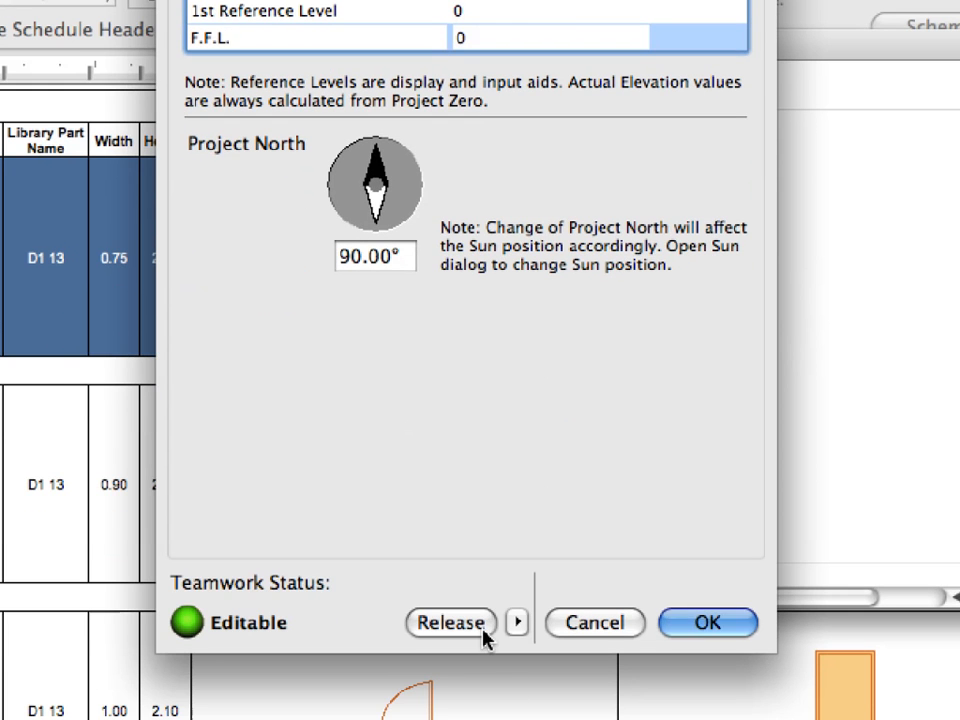
pyautogui.click(483, 631)
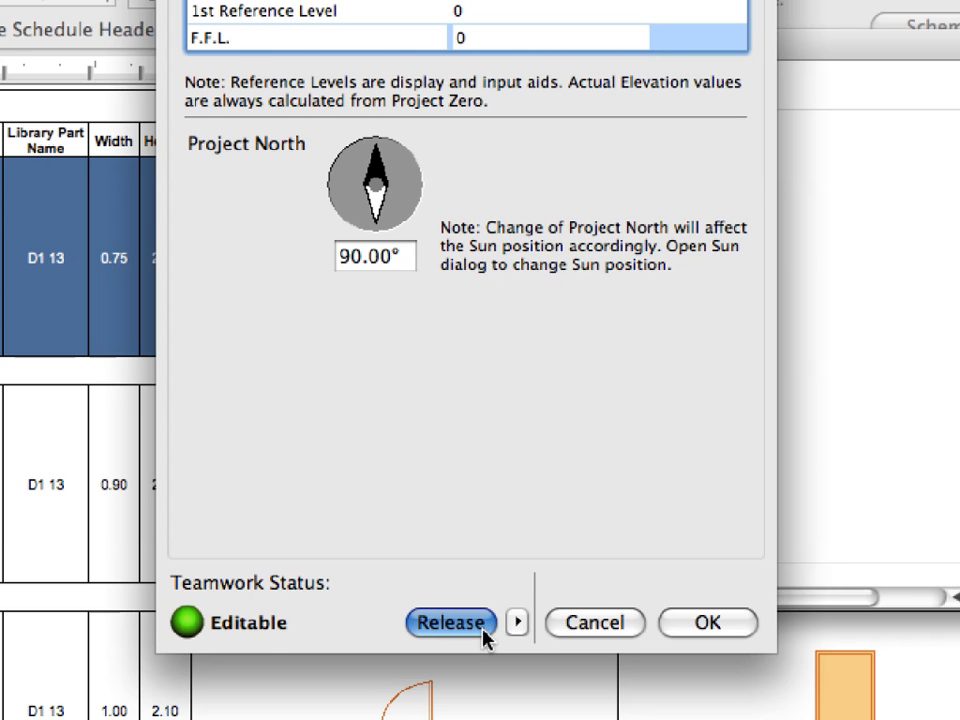
pyautogui.click(708, 623)
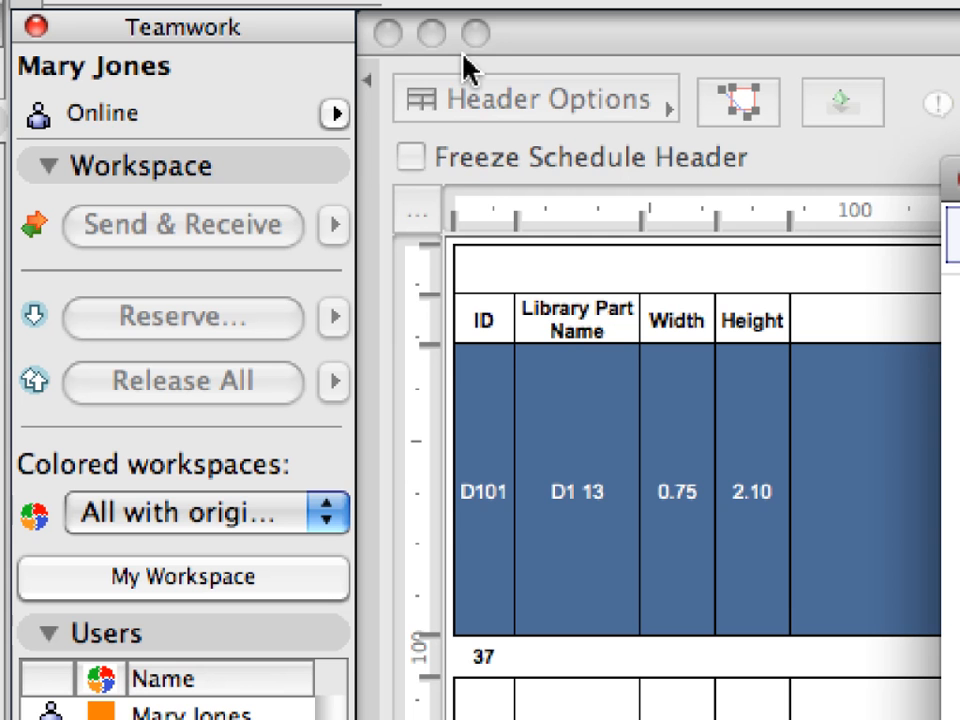
# - Return to the door schedule, show its format settings and start releasing the scheme with a comment
pyautogui.click(529, 45)
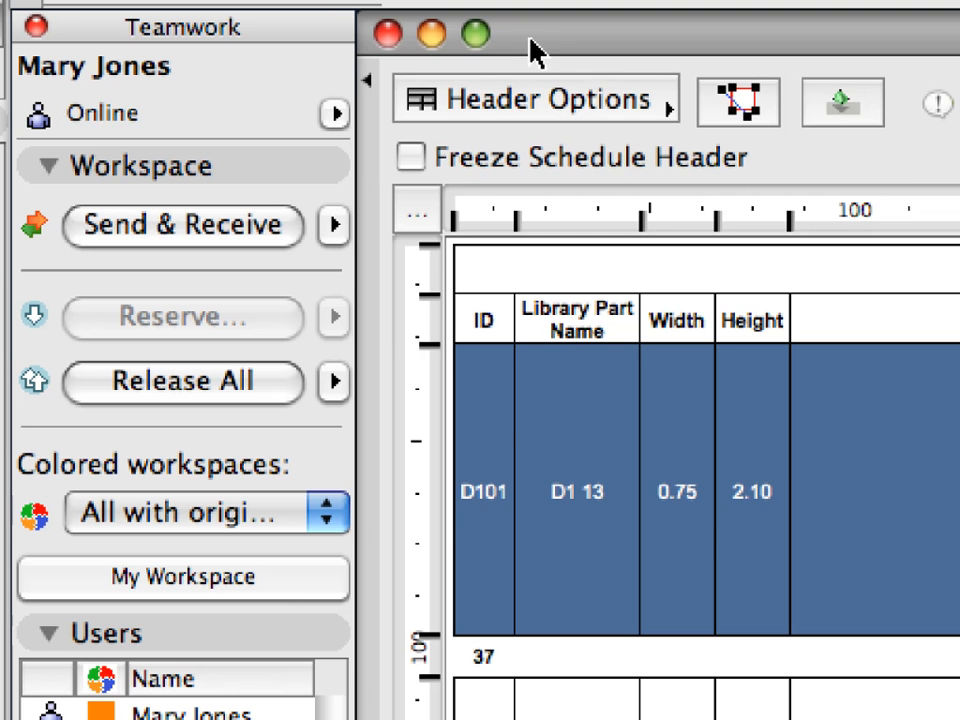
pyautogui.click(368, 90)
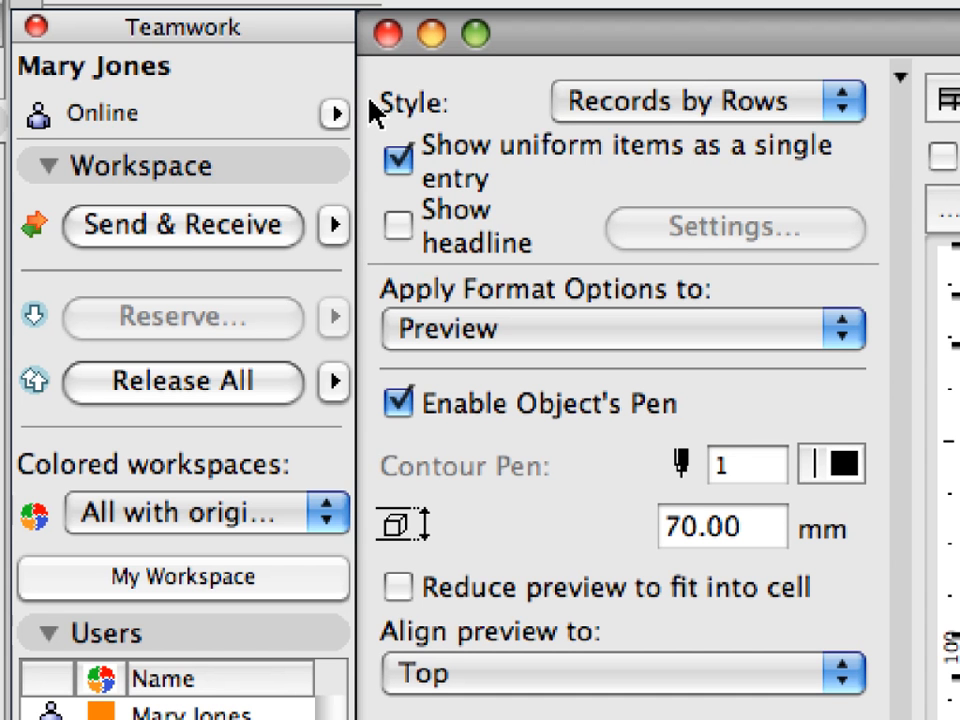
pyautogui.click(487, 650)
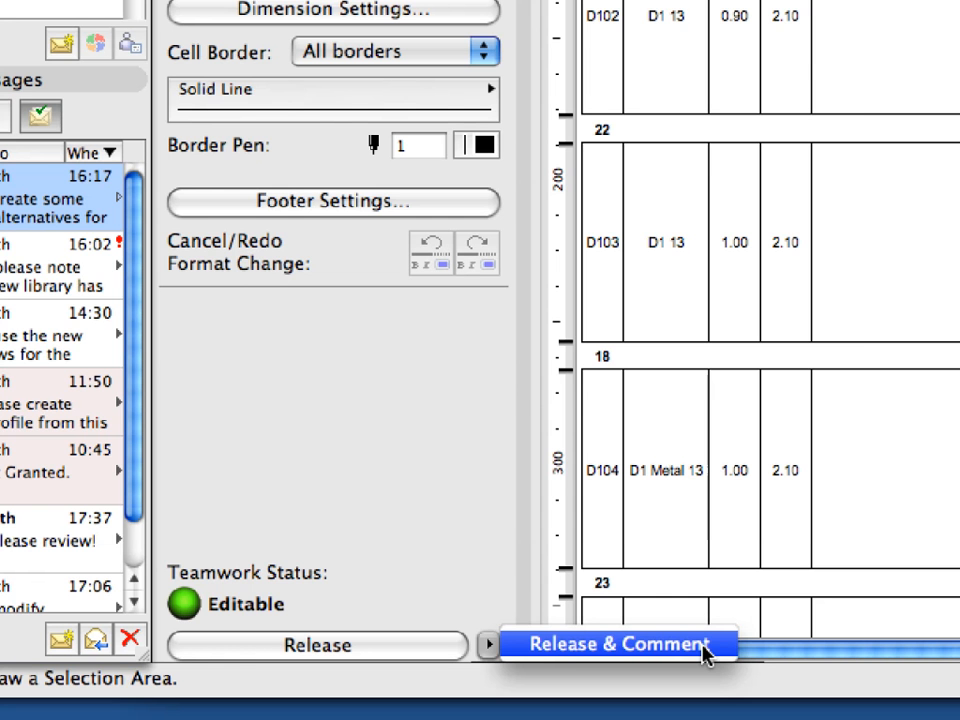
pyautogui.click(706, 655)
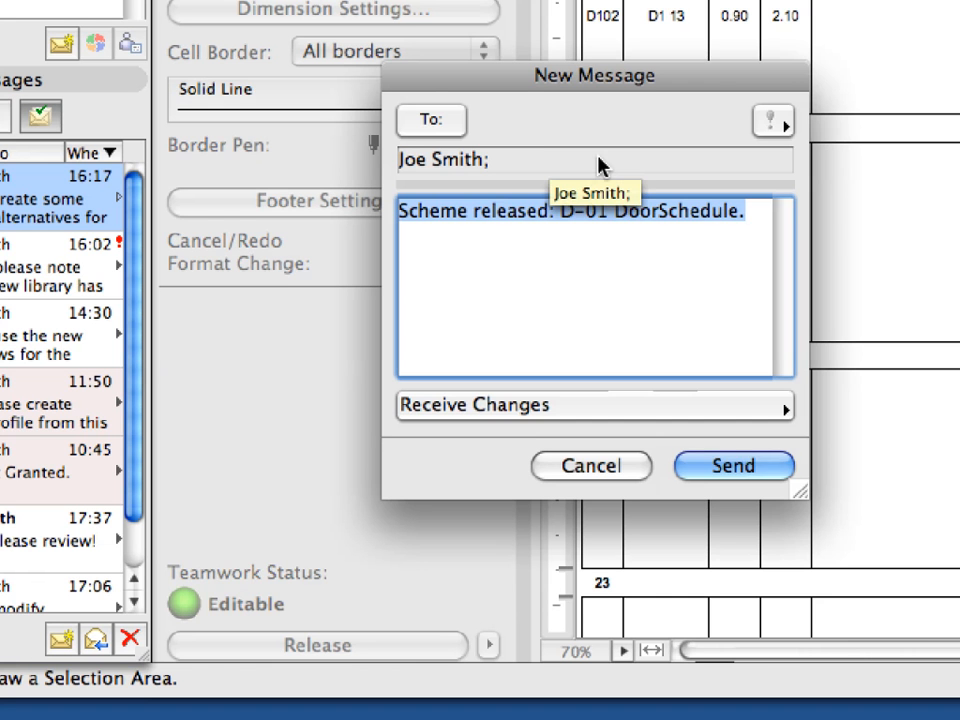
# - Replace the release message with "Please issue a Send and Receive and then annotate Door Schedule! Thanks," and send it to the teammate
pyautogui.press('BackSpace')
pyautogui.write('Ple')
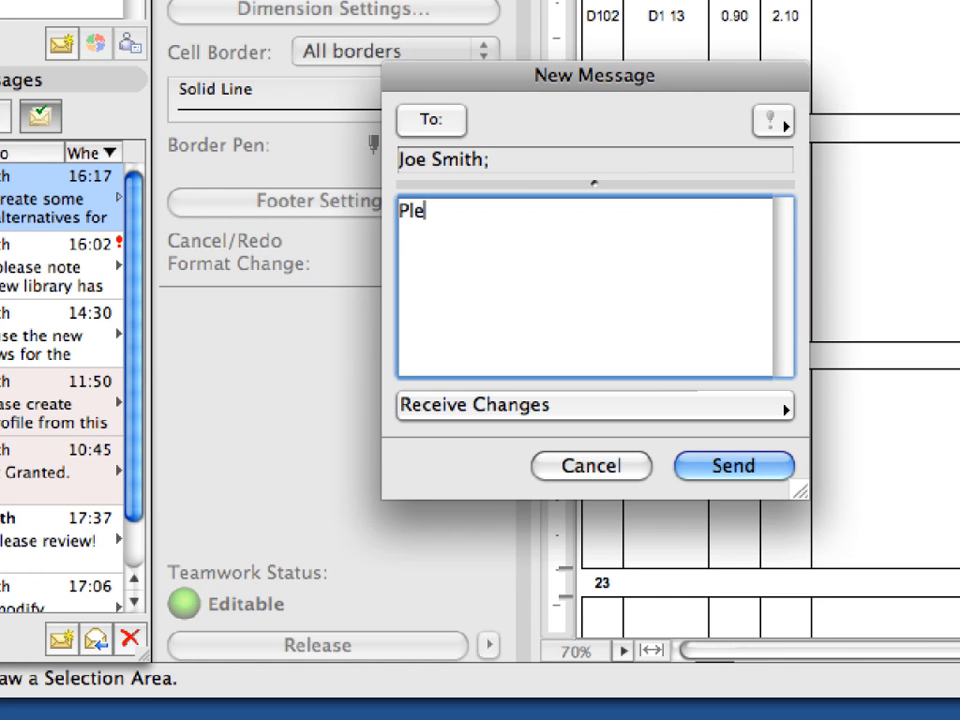
pyautogui.write('ase issue ')
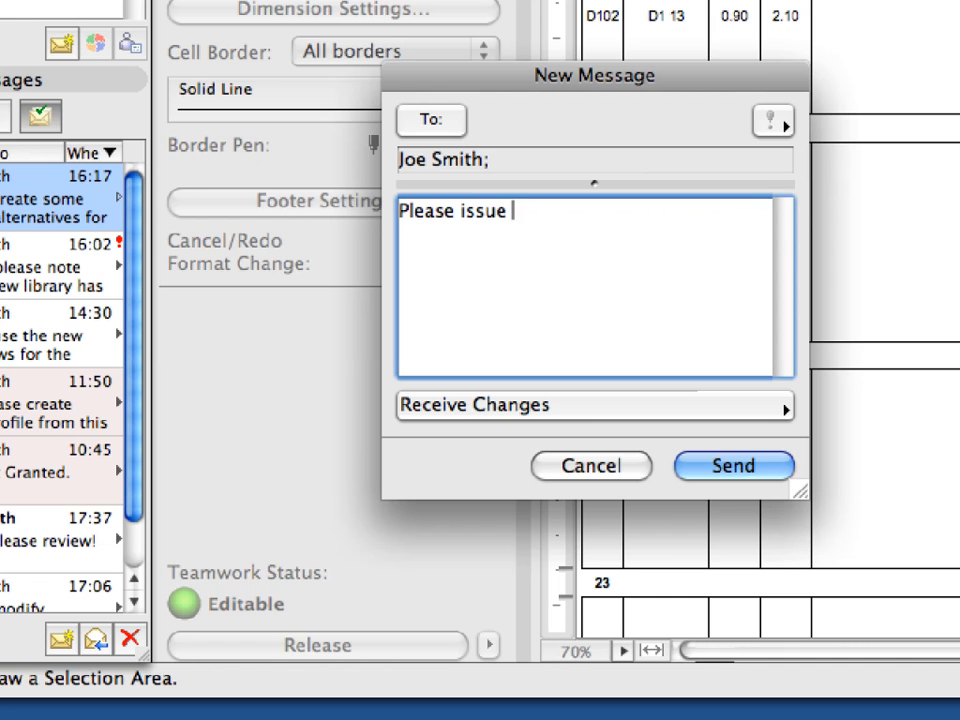
pyautogui.write('a Send an')
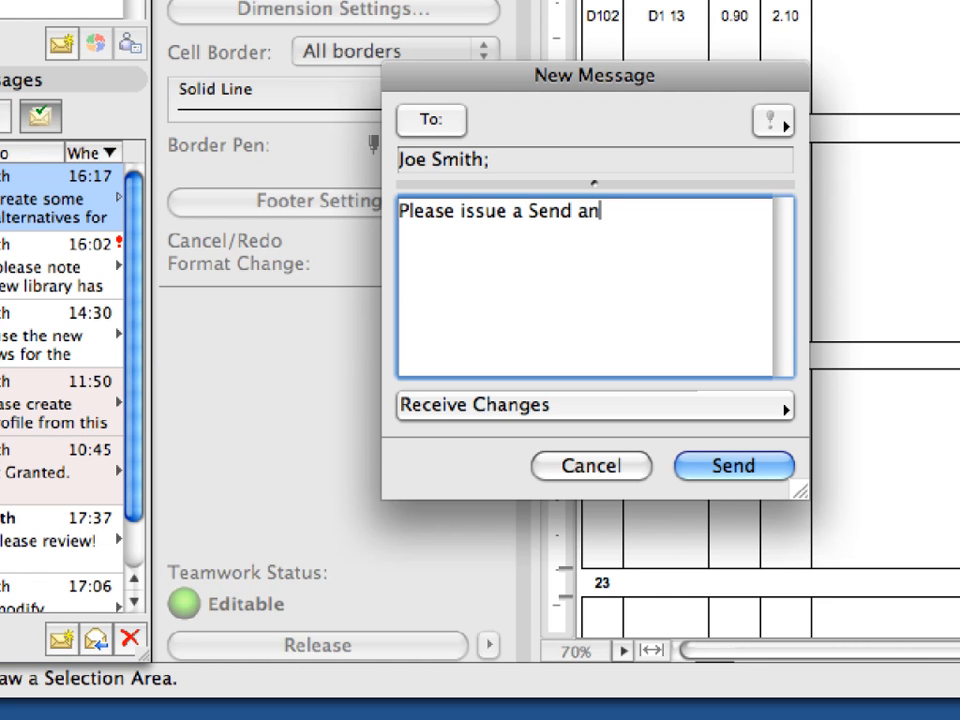
pyautogui.write('d Receive')
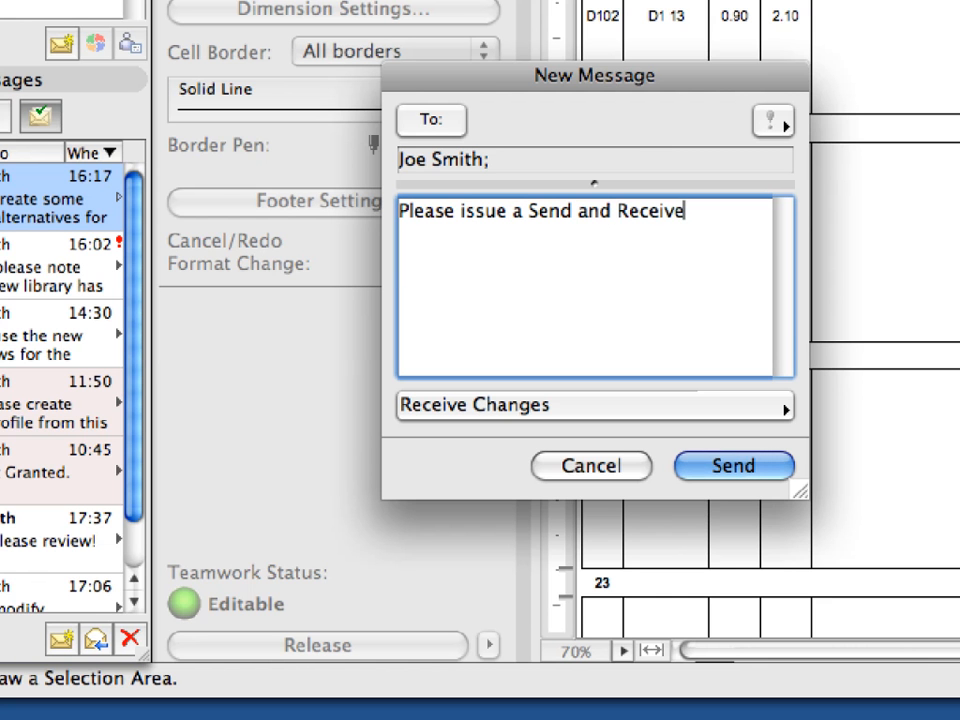
pyautogui.write(' and then anno')
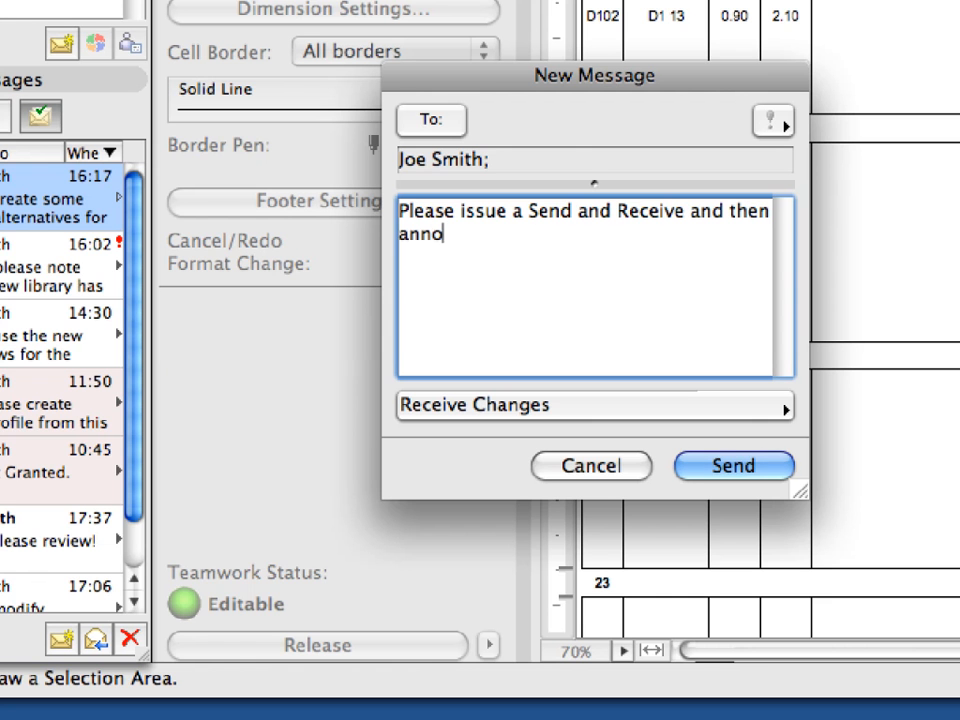
pyautogui.write('tate Door S')
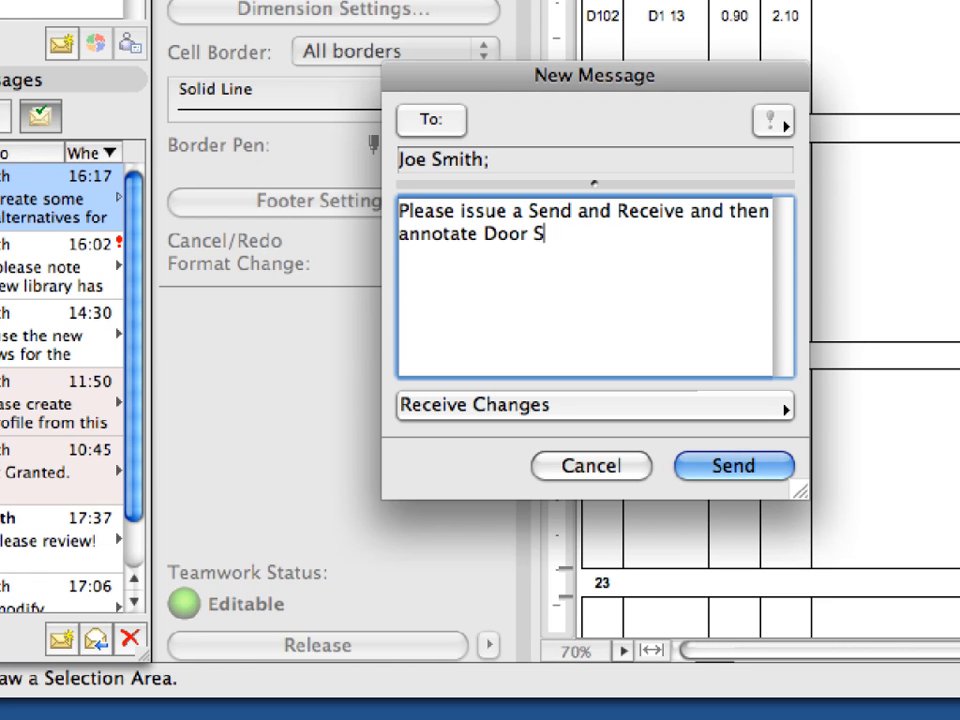
pyautogui.write('chedule! Thanks,')
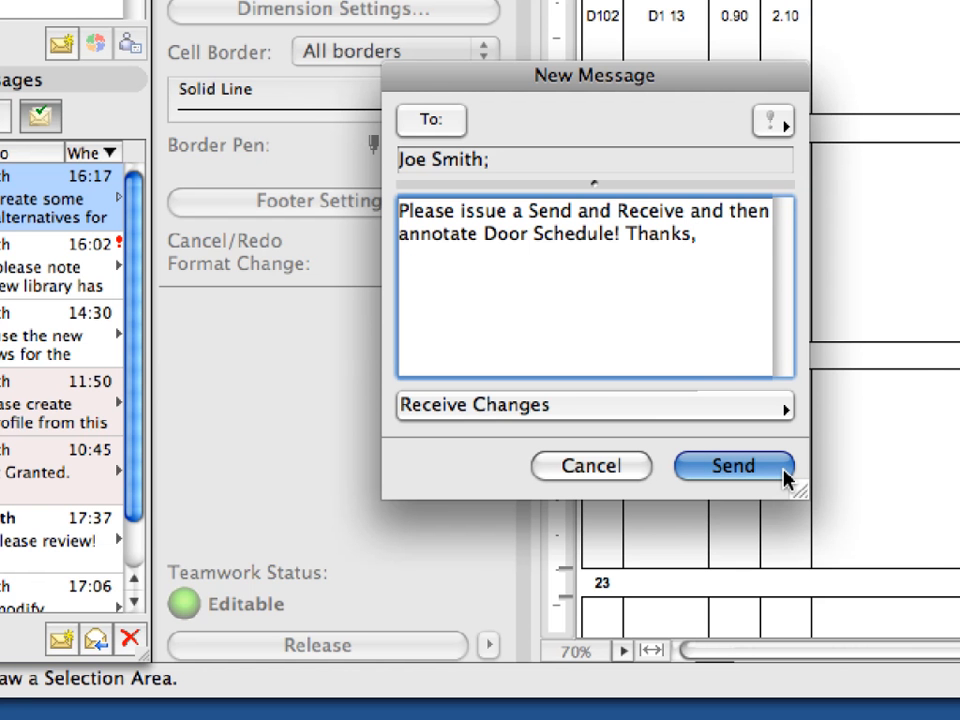
pyautogui.click(733, 466)
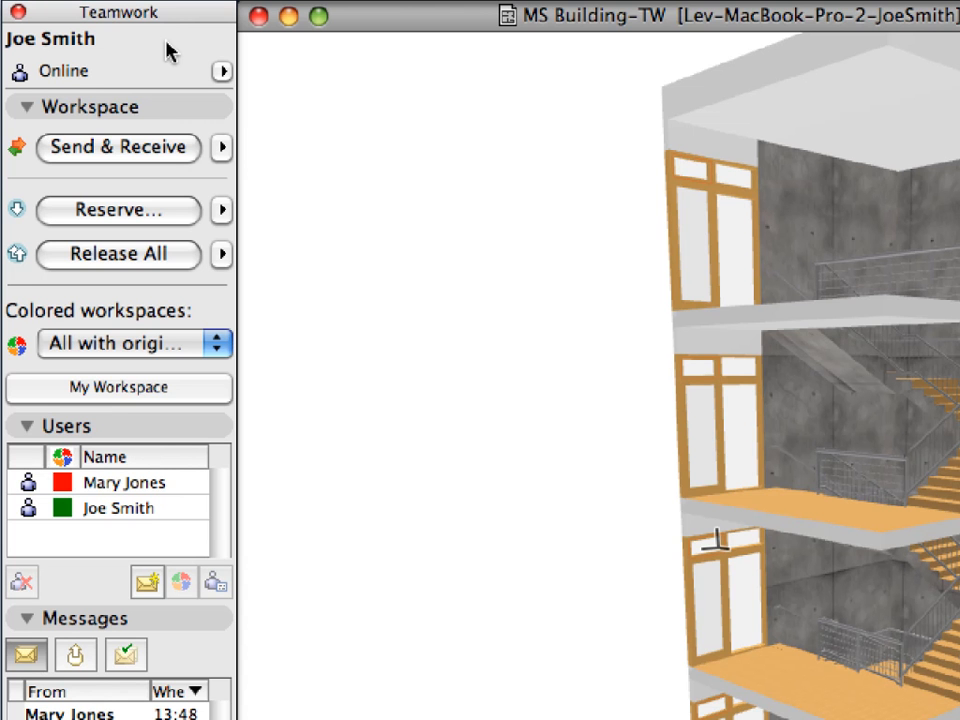
# - Collapse the Workspace and Users sections, read the teammate's received message and expand Users again
pyautogui.click(155, 110)
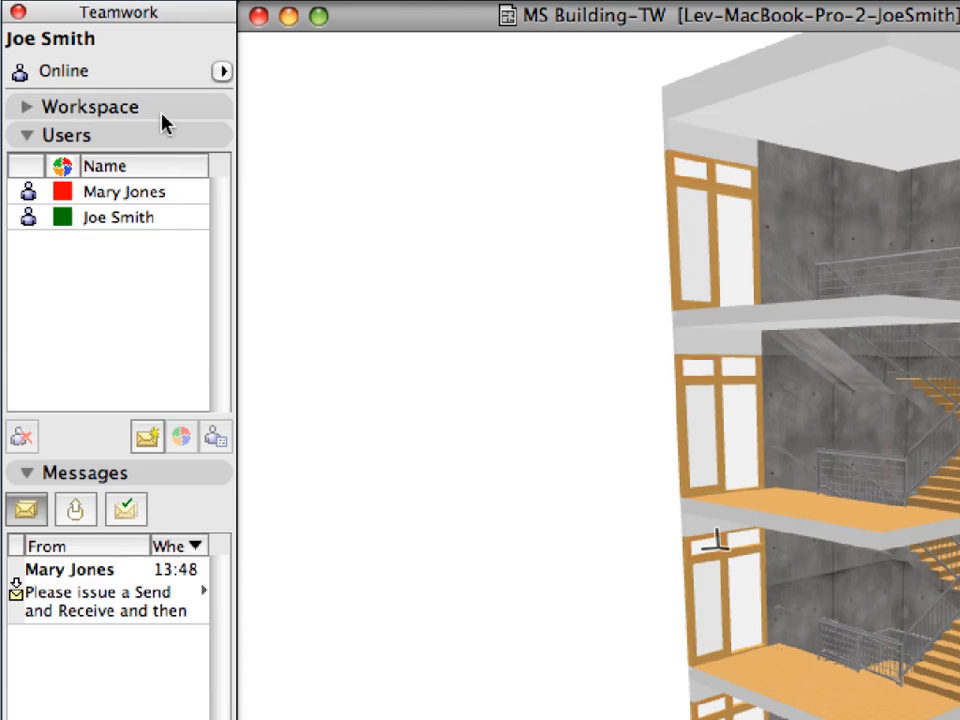
pyautogui.click(165, 138)
pyautogui.moveTo(127, 262)
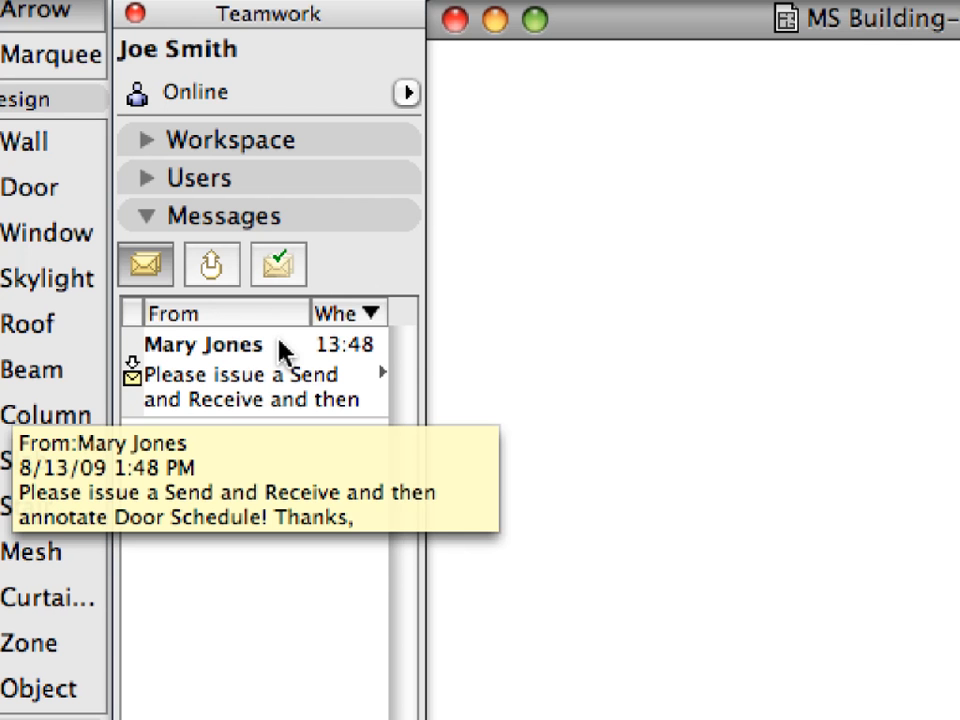
pyautogui.click(289, 176)
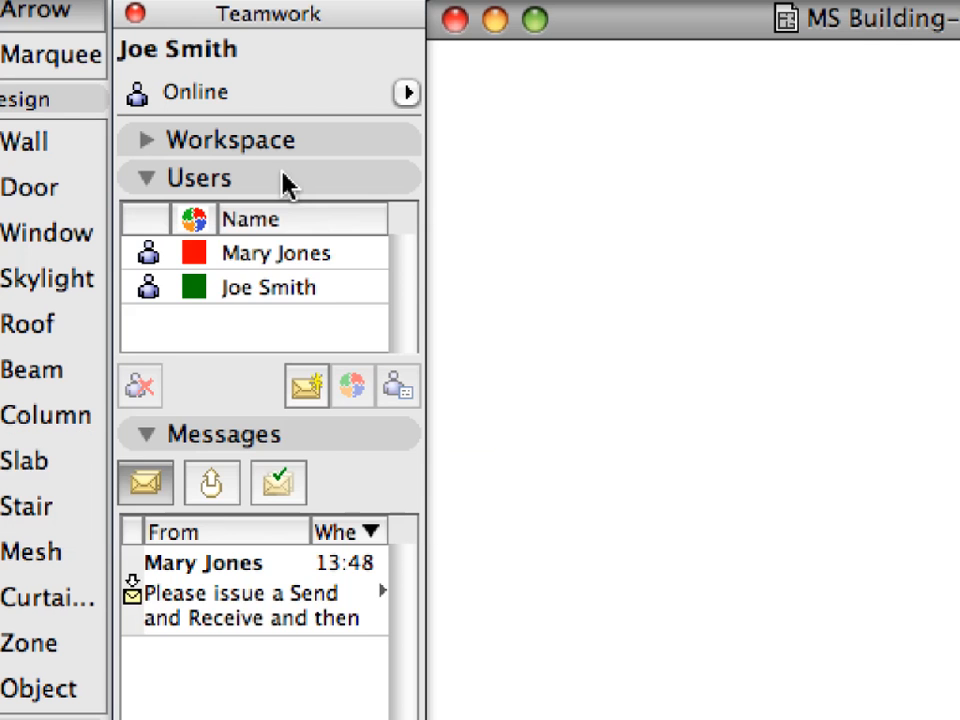
# - Synchronise the Teamwork project with Send & Receive and switch to the floor plan
pyautogui.click(290, 146)
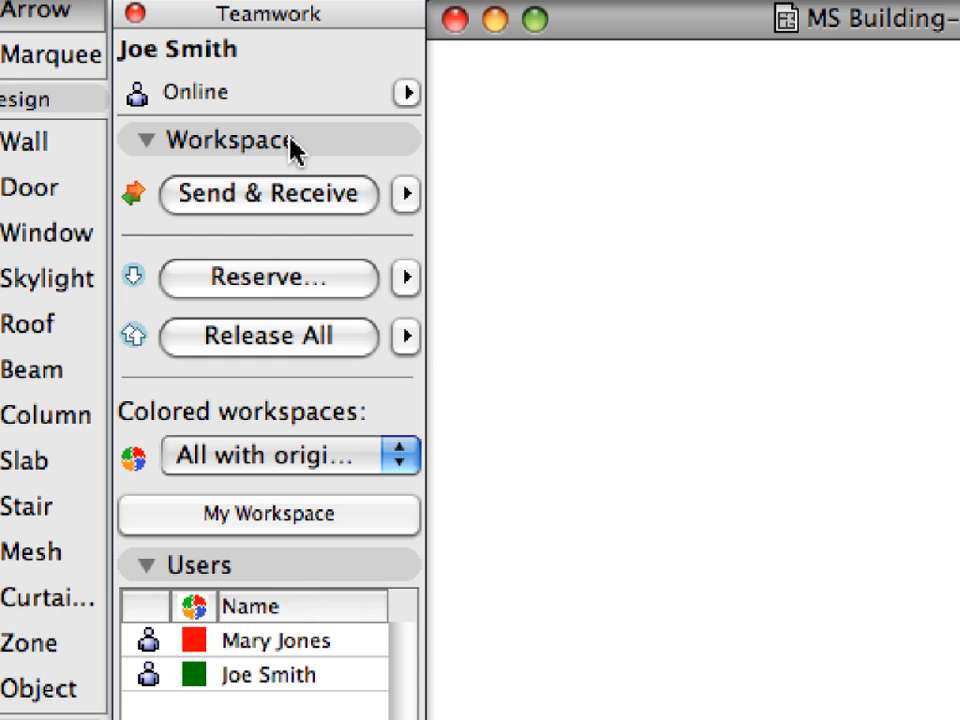
pyautogui.click(355, 203)
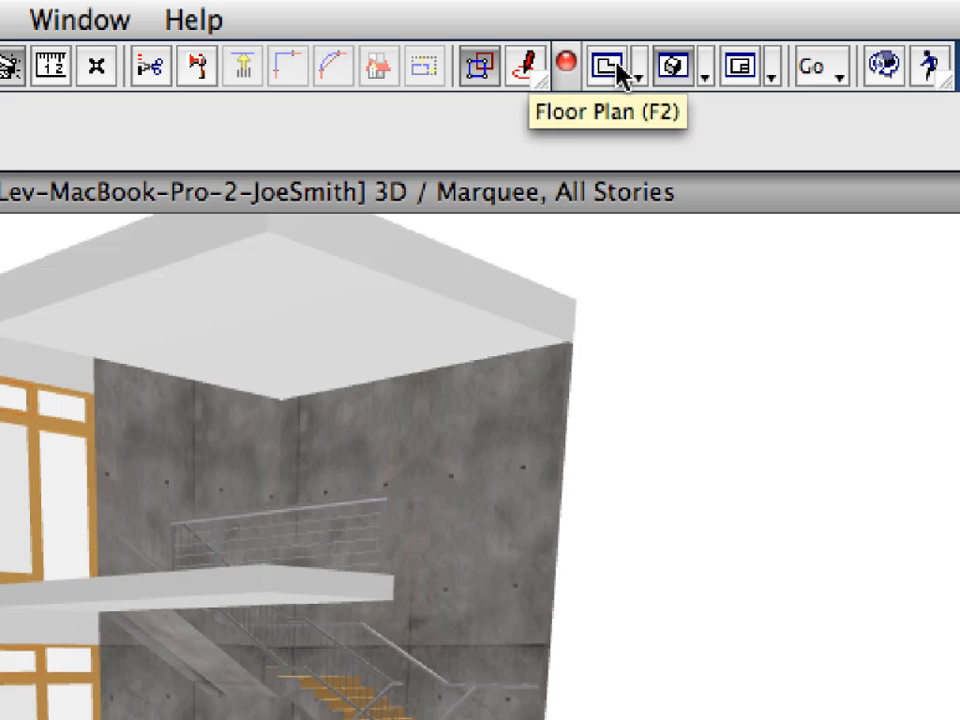
pyautogui.click(617, 72)
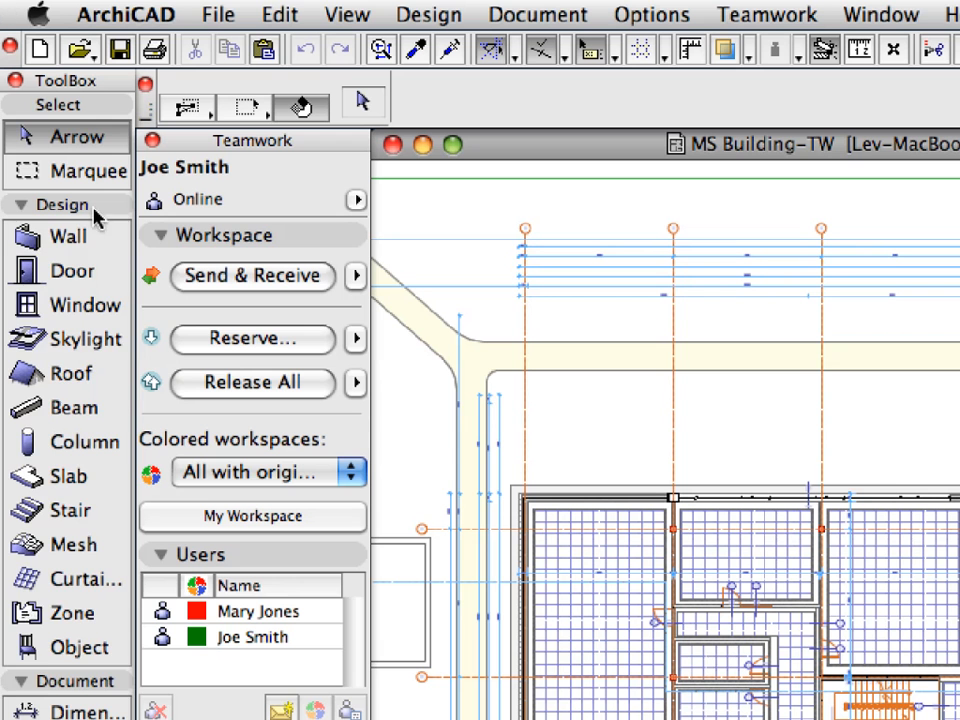
# - Collapse the Design tools and apply the Linear Dim-01 favorite to the Dimension tool's default settings
pyautogui.click(94, 208)
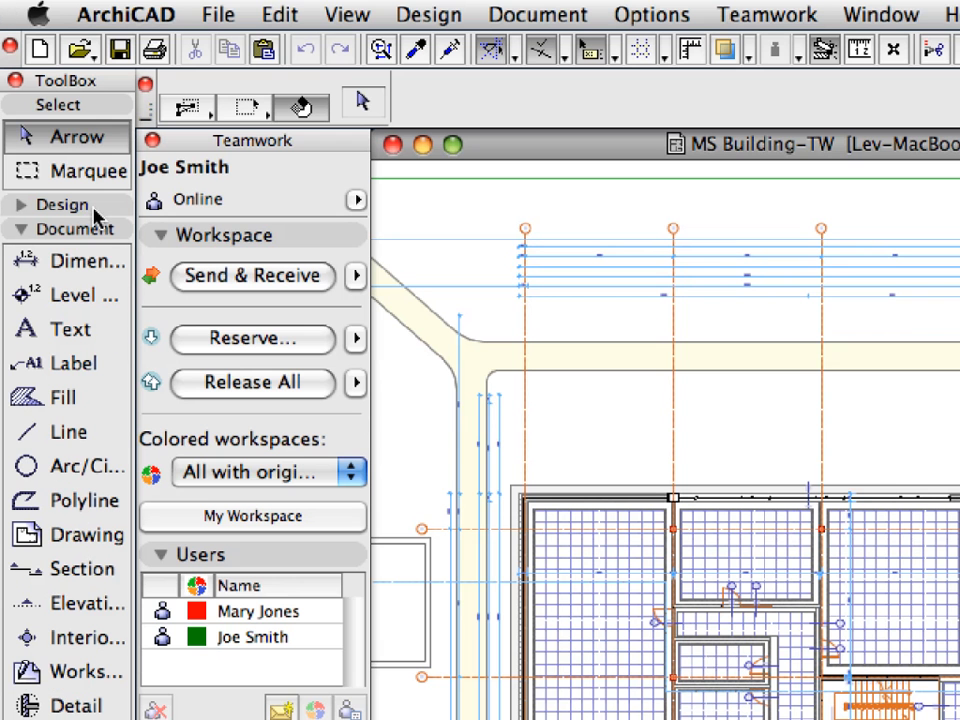
pyautogui.click(101, 263)
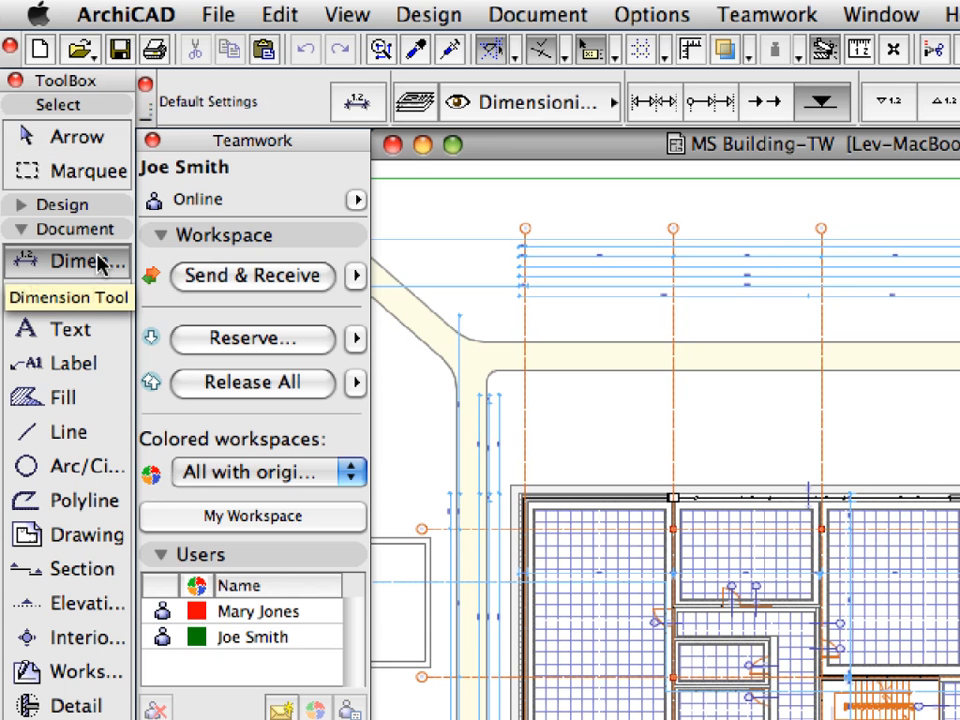
pyautogui.click(376, 118)
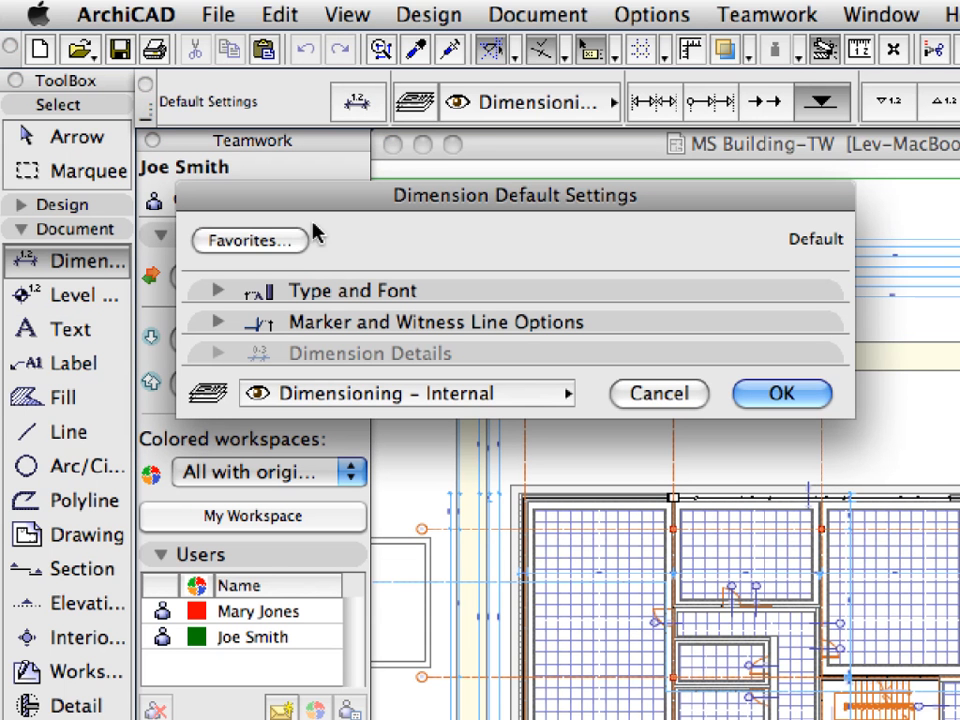
pyautogui.click(298, 248)
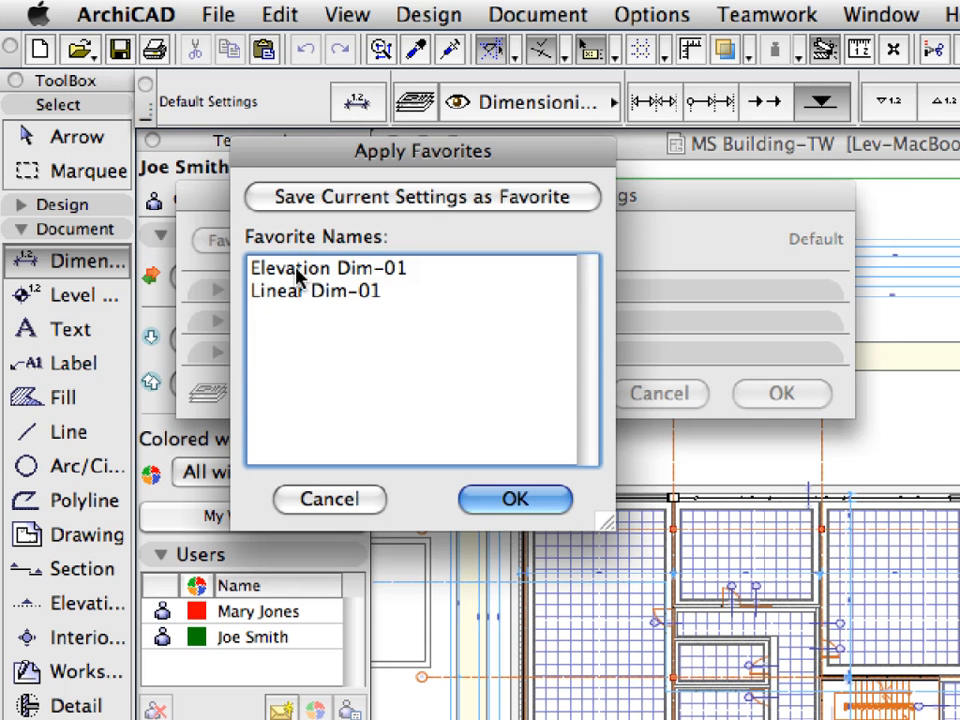
pyautogui.click(289, 292)
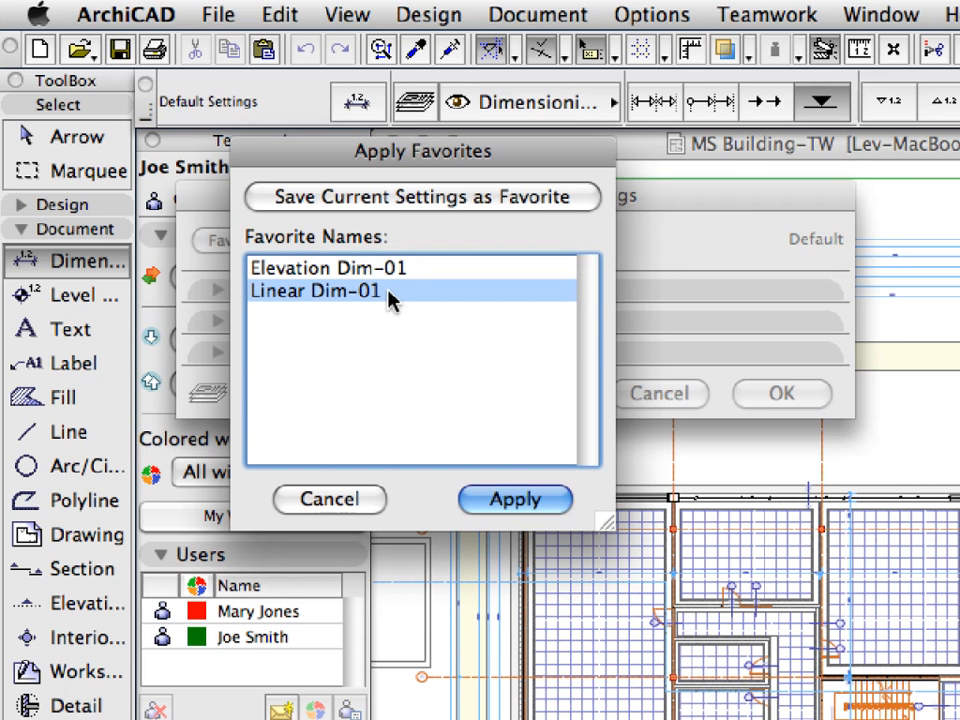
pyautogui.click(561, 505)
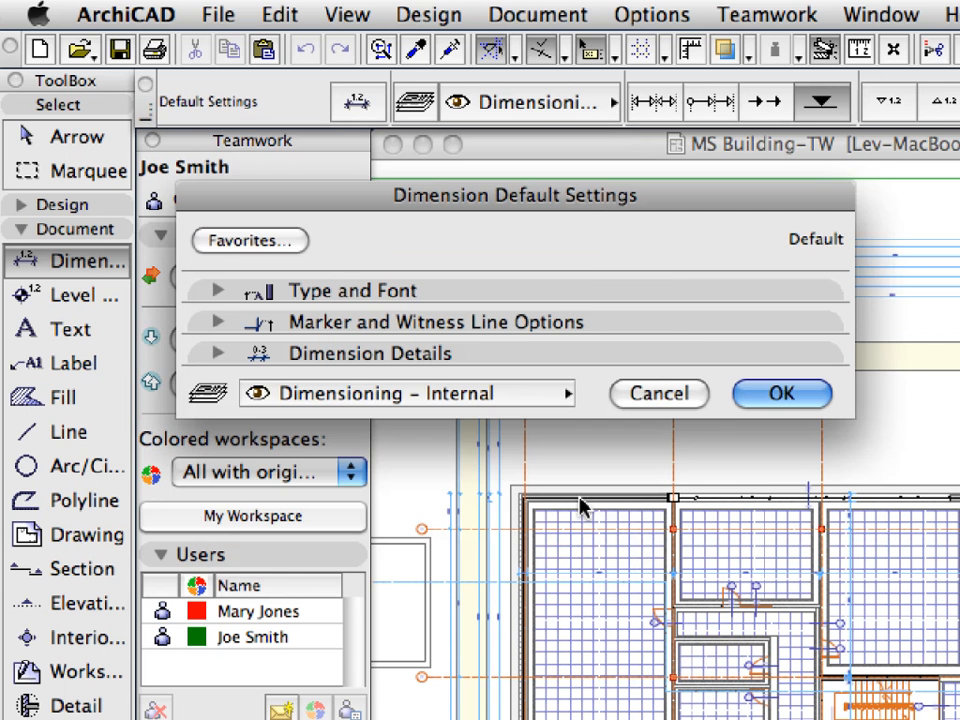
pyautogui.click(750, 400)
# - Apply the Line-01 favorite to the Line tool's default settings
pyautogui.click(93, 436)
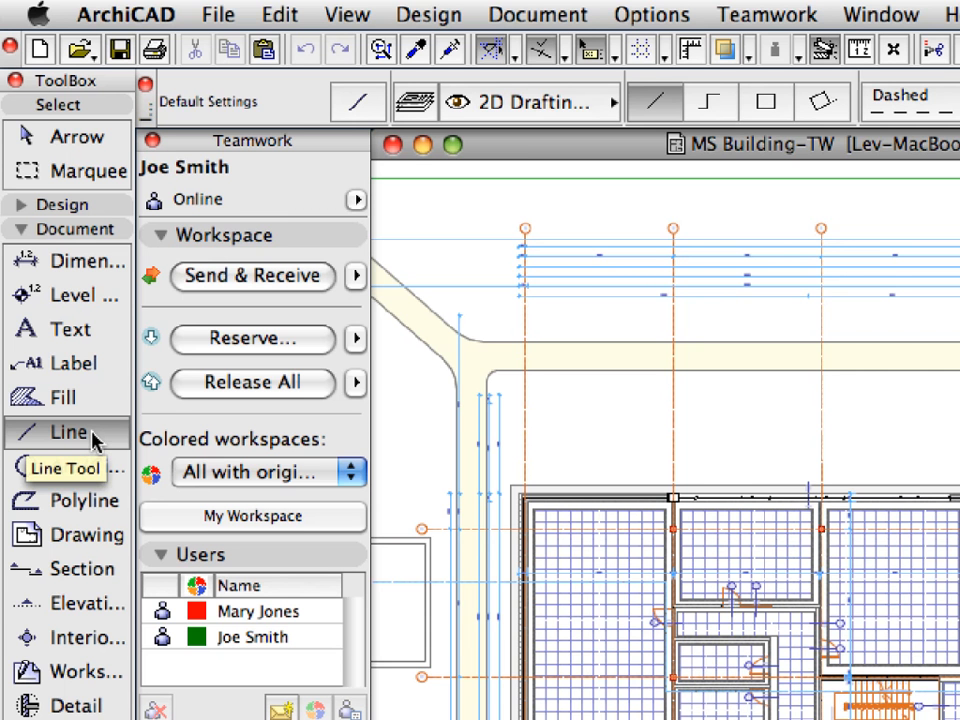
pyautogui.click(372, 113)
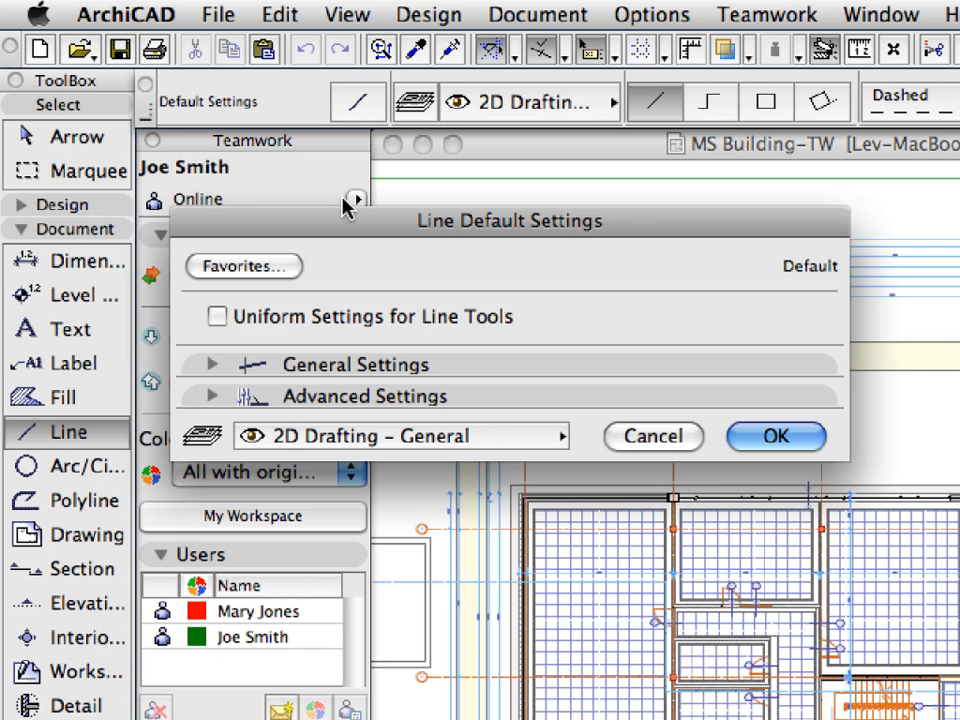
pyautogui.click(293, 268)
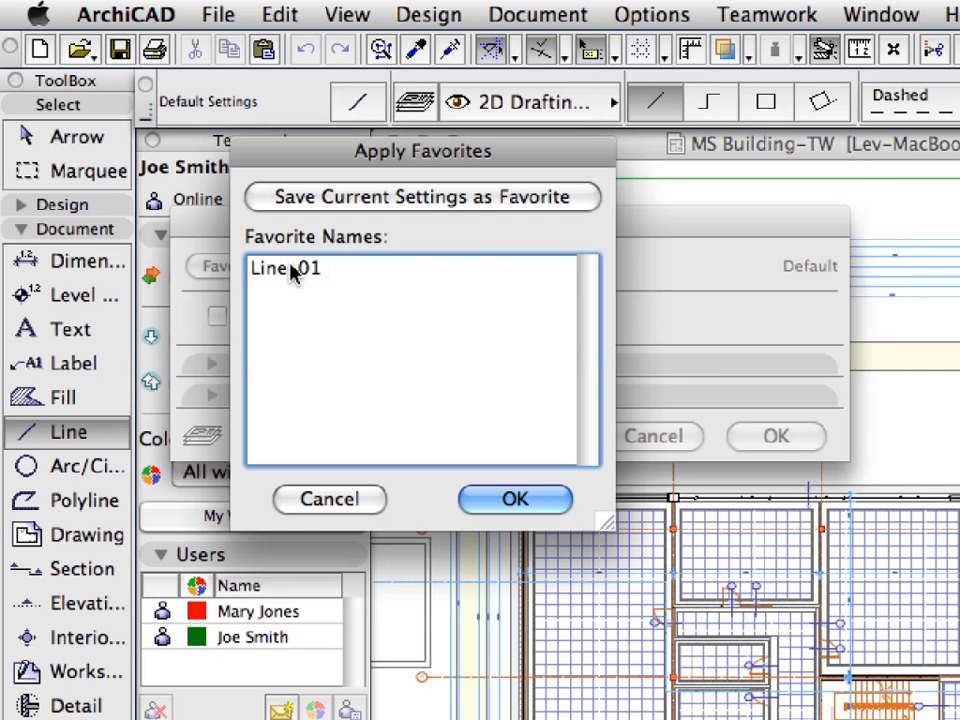
pyautogui.click(310, 272)
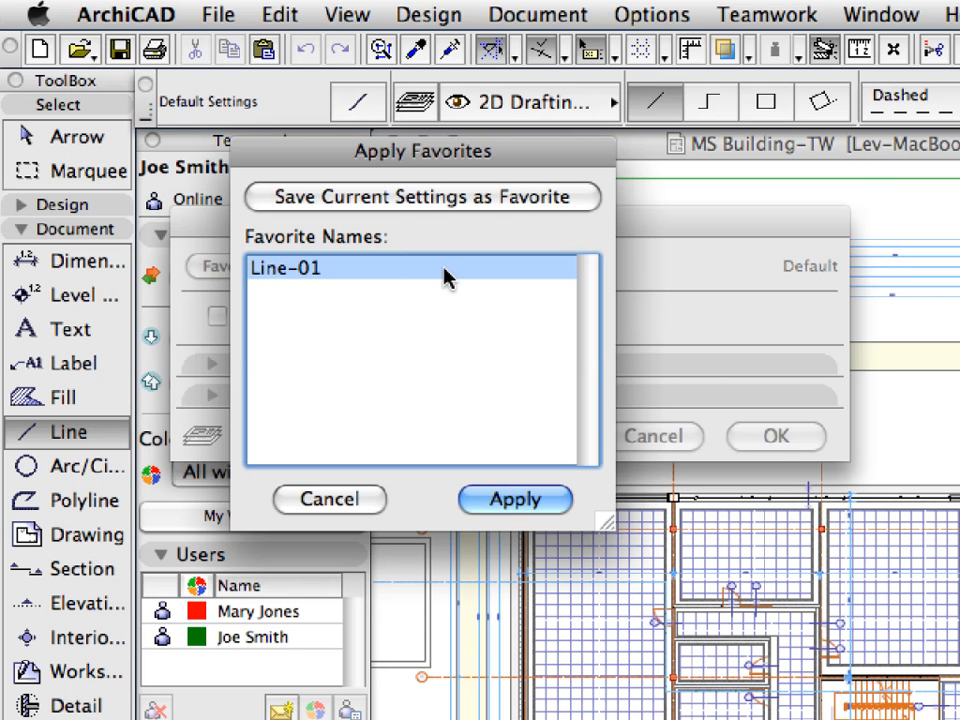
pyautogui.click(548, 500)
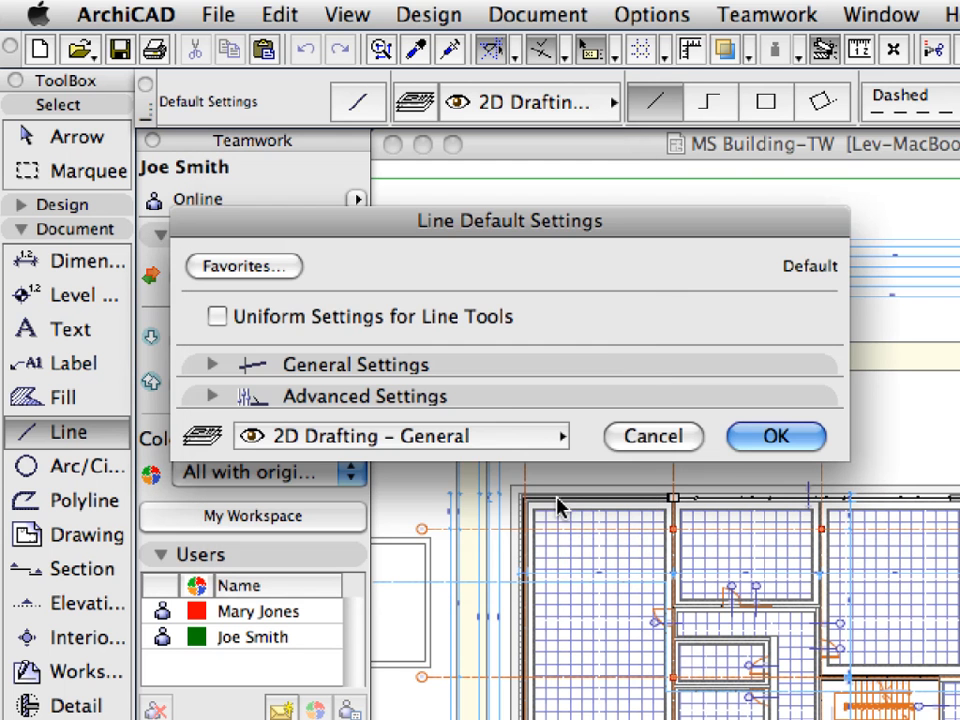
pyautogui.click(770, 437)
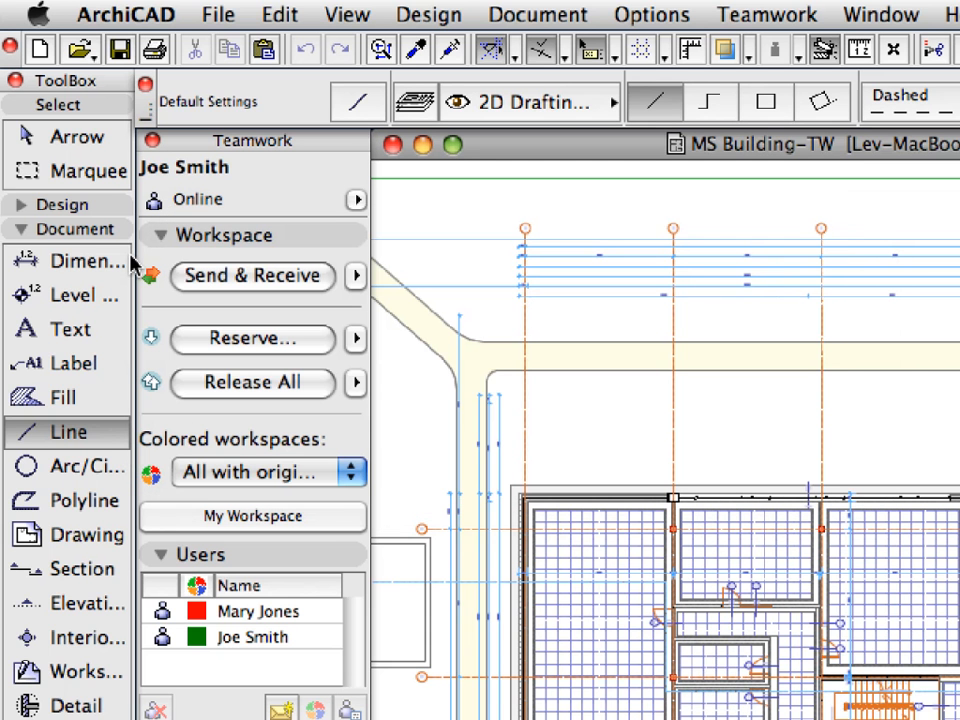
# - Expand the Design tools again and reserve the 5.2.1 Door Schedule from the Chapter 05 views
pyautogui.click(22, 207)
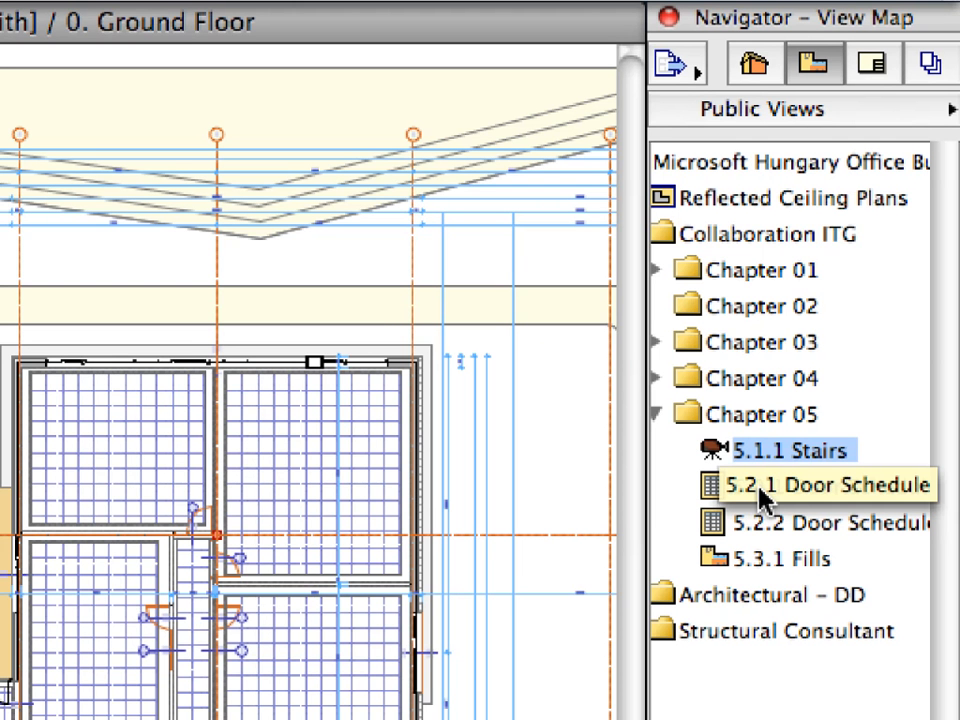
pyautogui.doubleClick(762, 495)
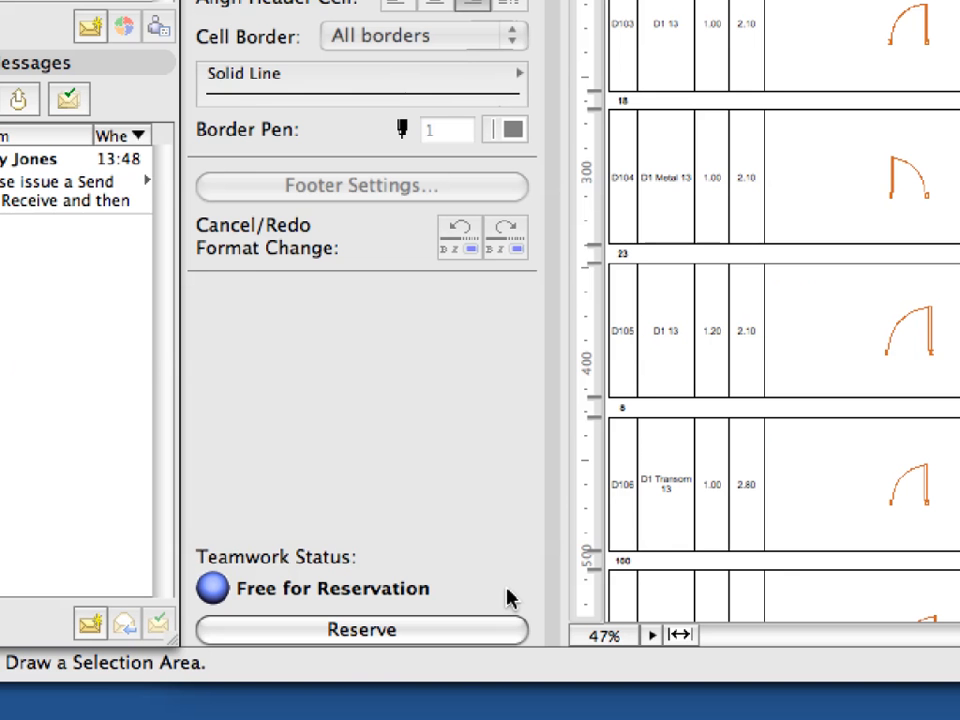
pyautogui.click(490, 632)
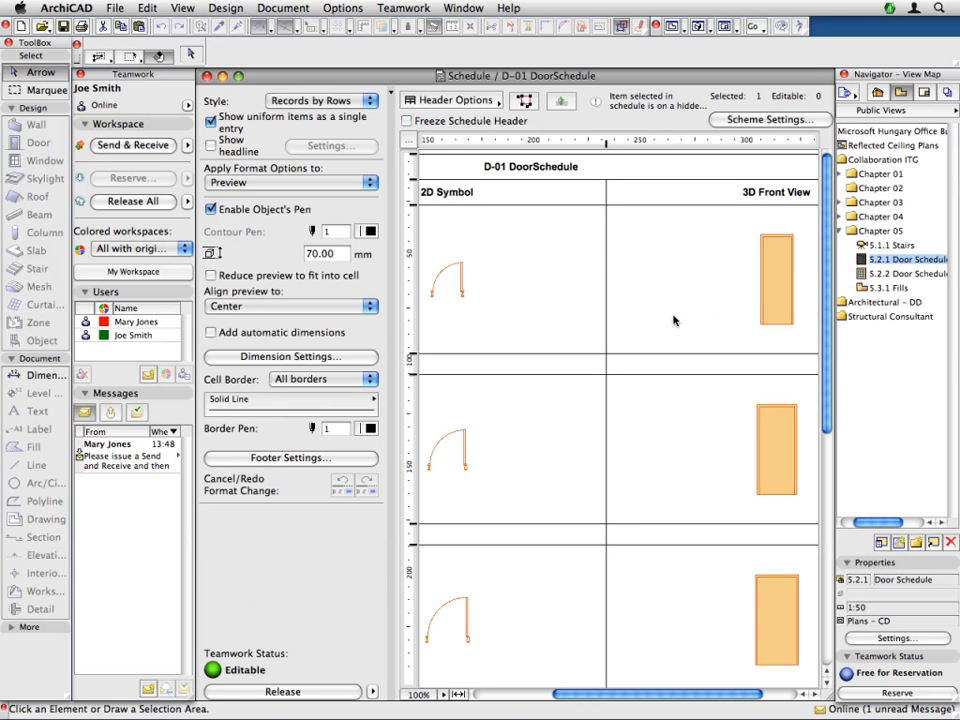
# - Enable automatic dimensions for the first door's 3D Front View, with a dimension line distance of 200 and the position Below and right
pyautogui.click(670, 280)
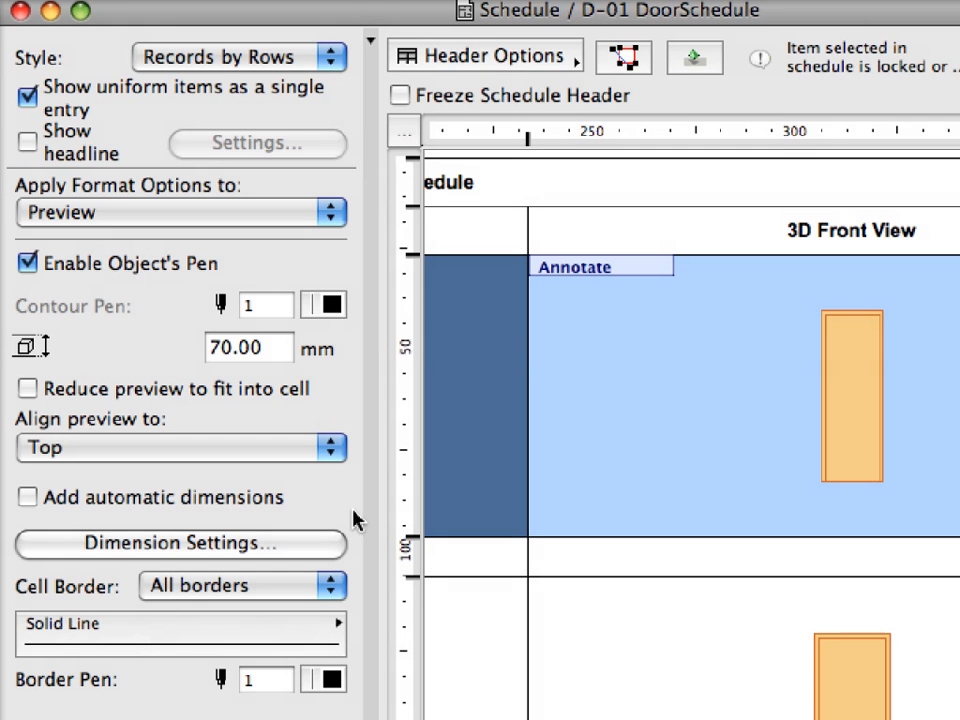
pyautogui.click(336, 546)
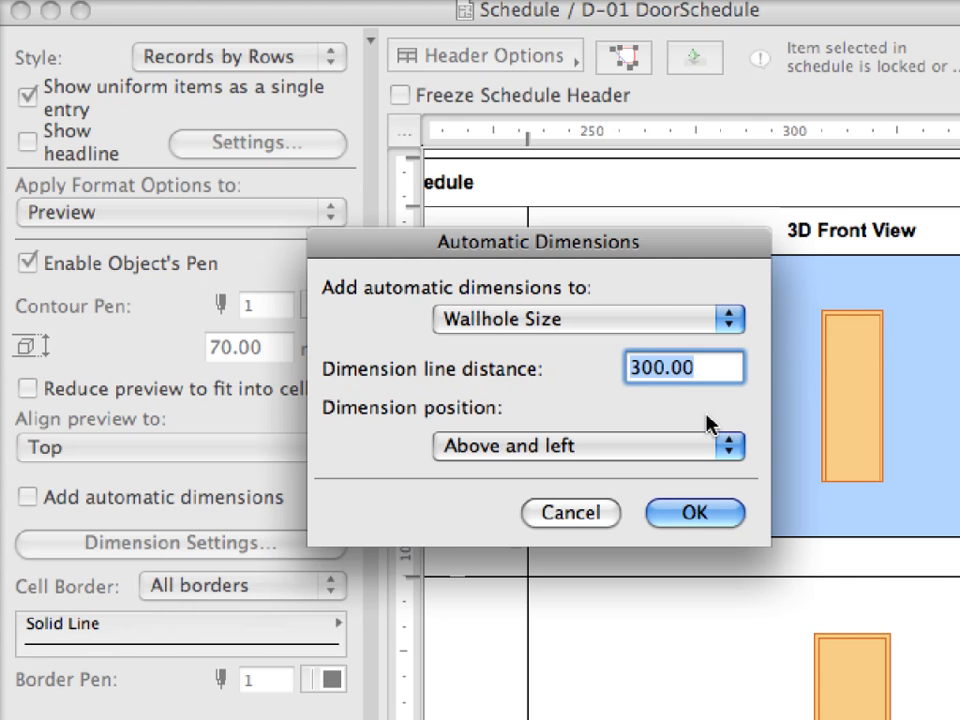
pyautogui.write('200')
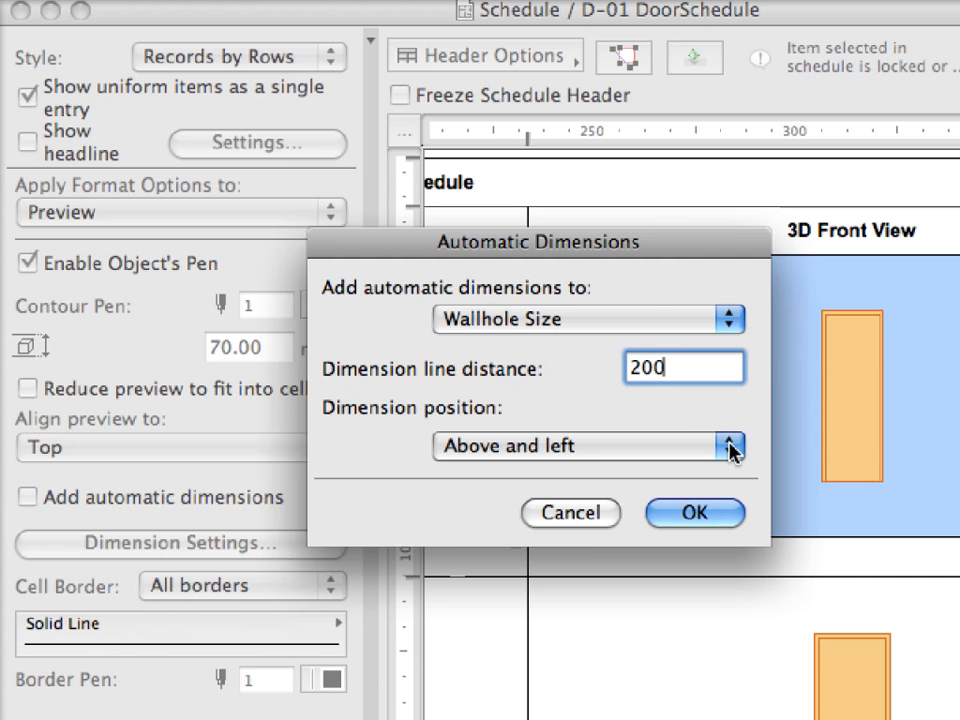
pyautogui.click(731, 449)
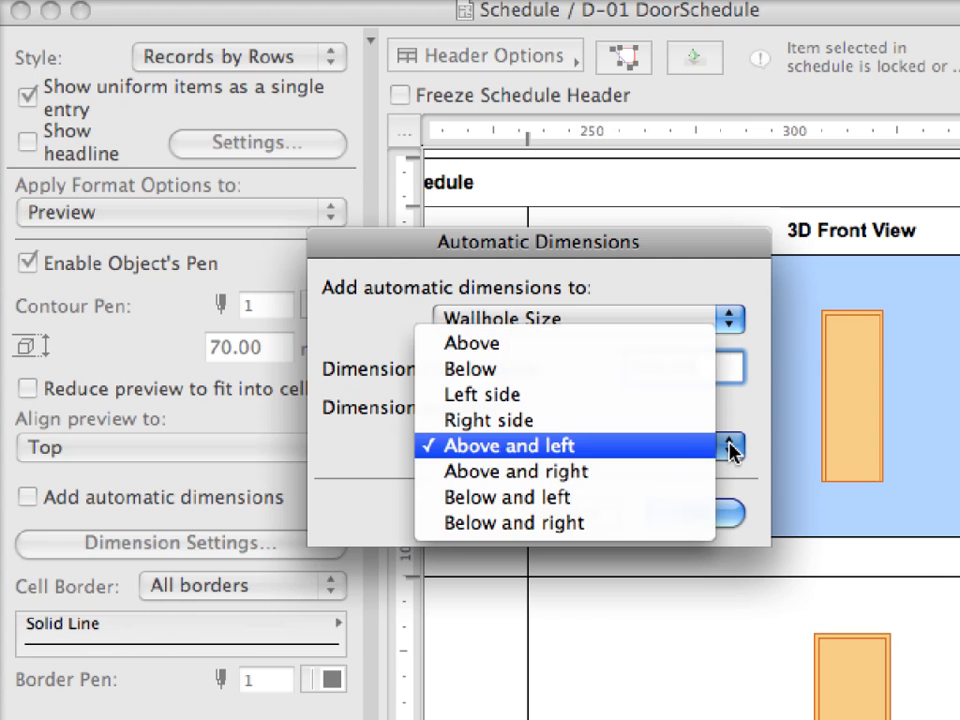
pyautogui.click(684, 523)
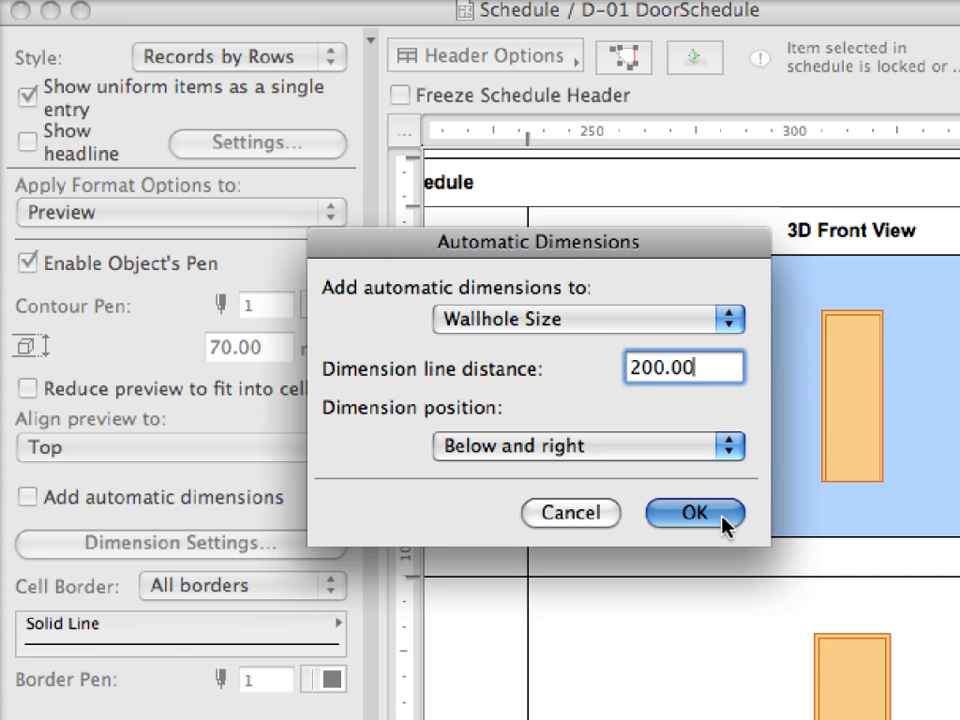
pyautogui.click(721, 518)
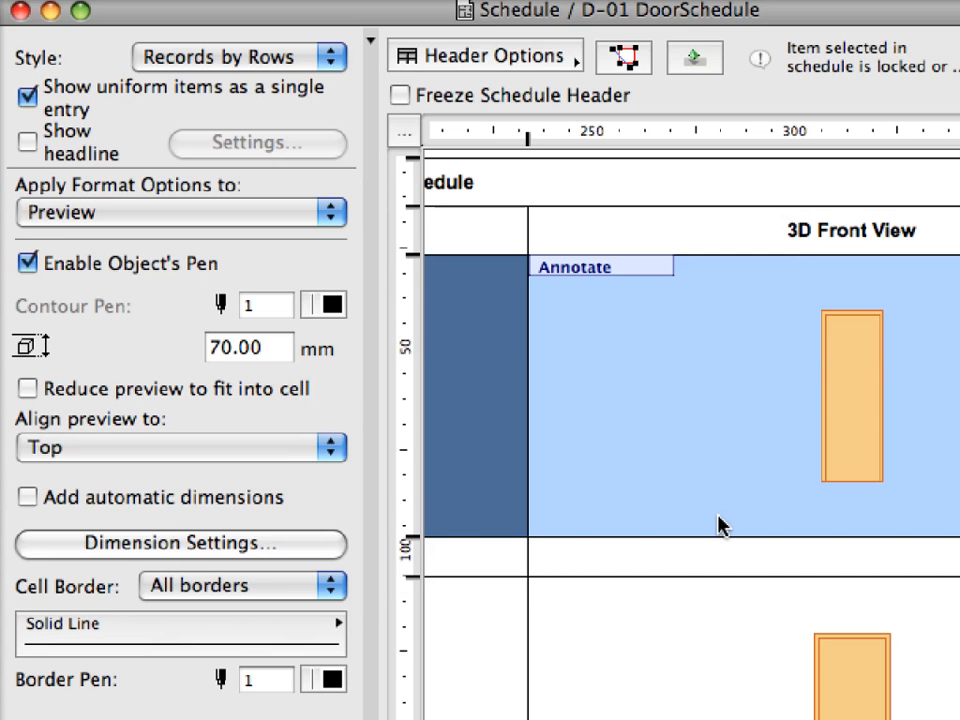
pyautogui.click(25, 500)
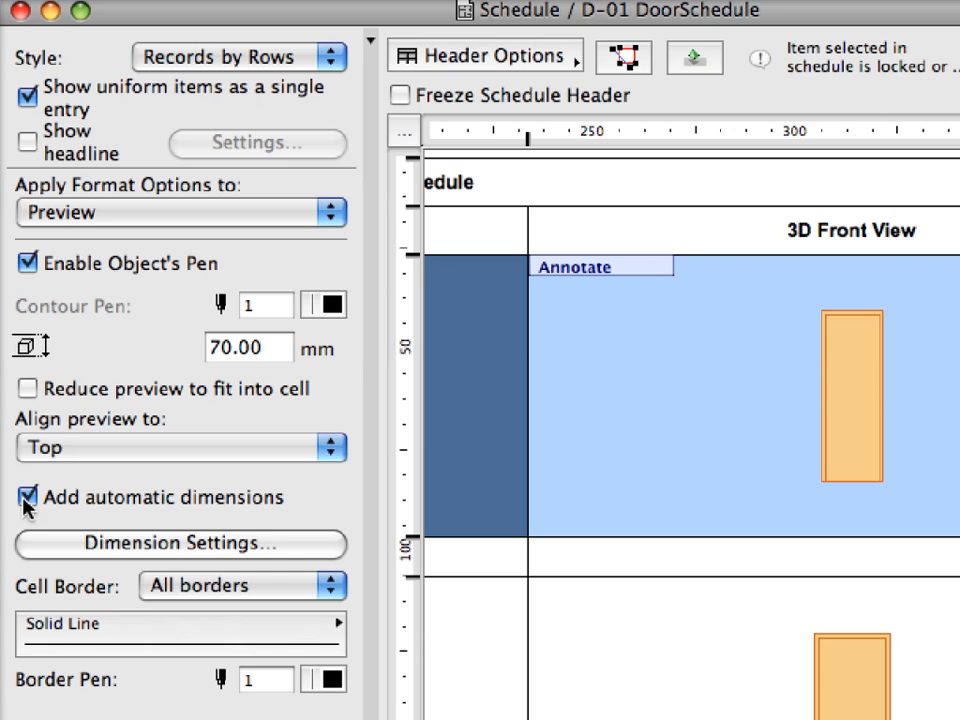